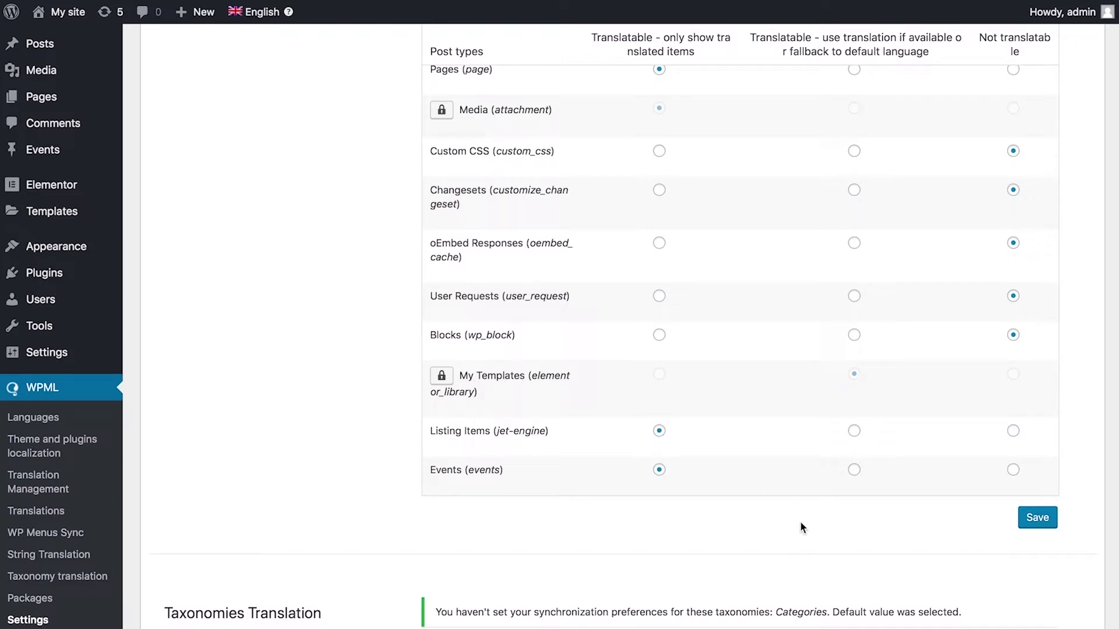
# Save the post types translation settings and look over the remaining translation settings on the page
pyautogui.click(1034, 525)
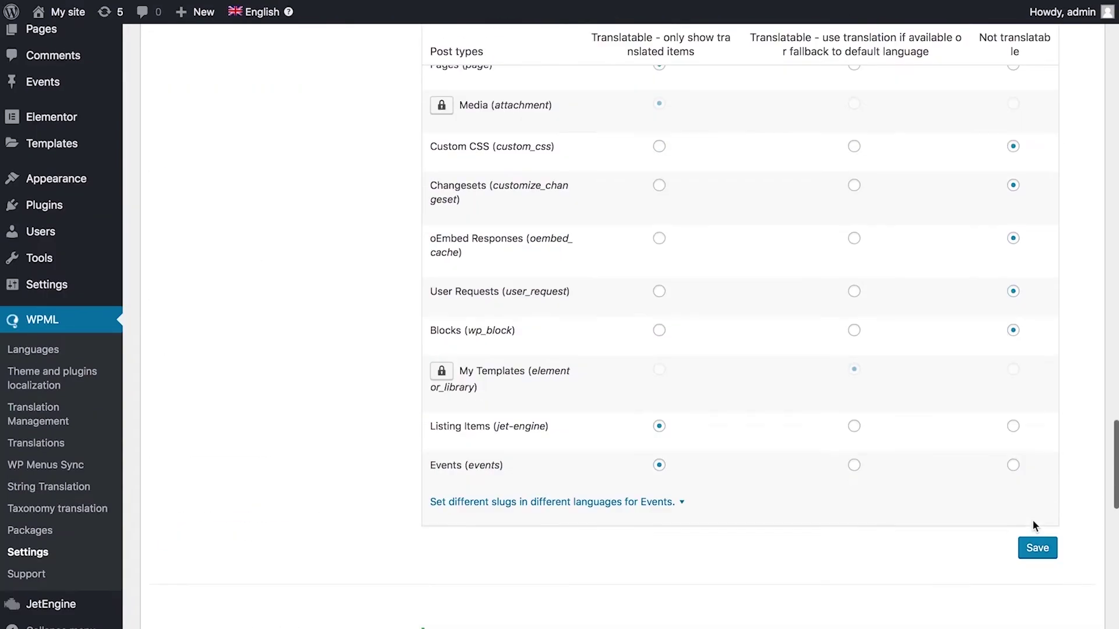
pyautogui.scroll(-15, 1032, 525)
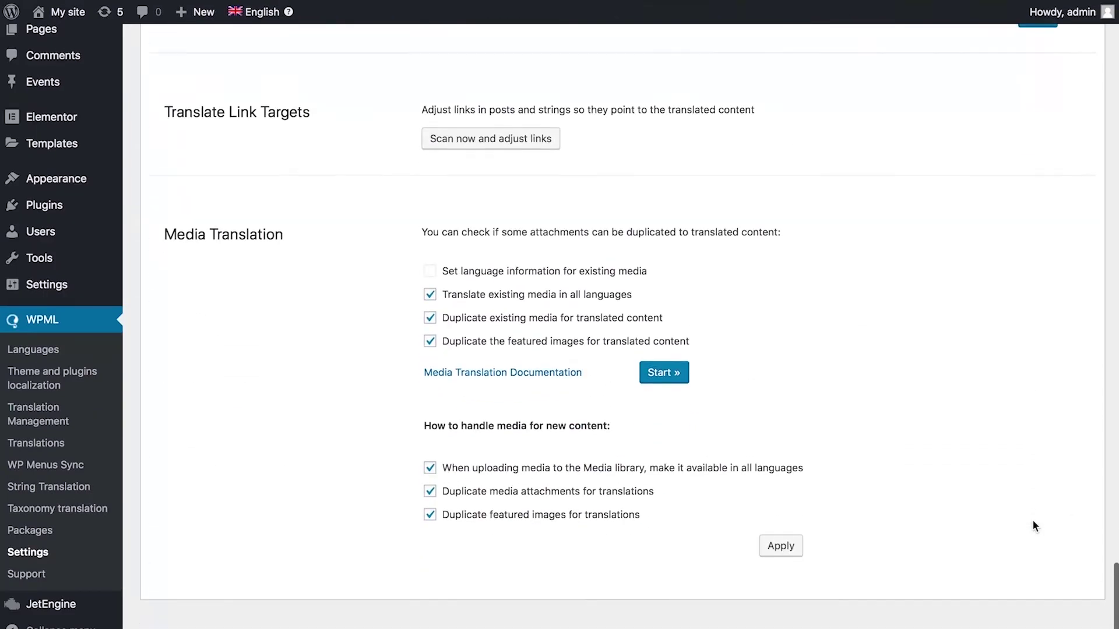
pyautogui.scroll(8, 1033, 525)
pyautogui.scroll(8, 1032, 519)
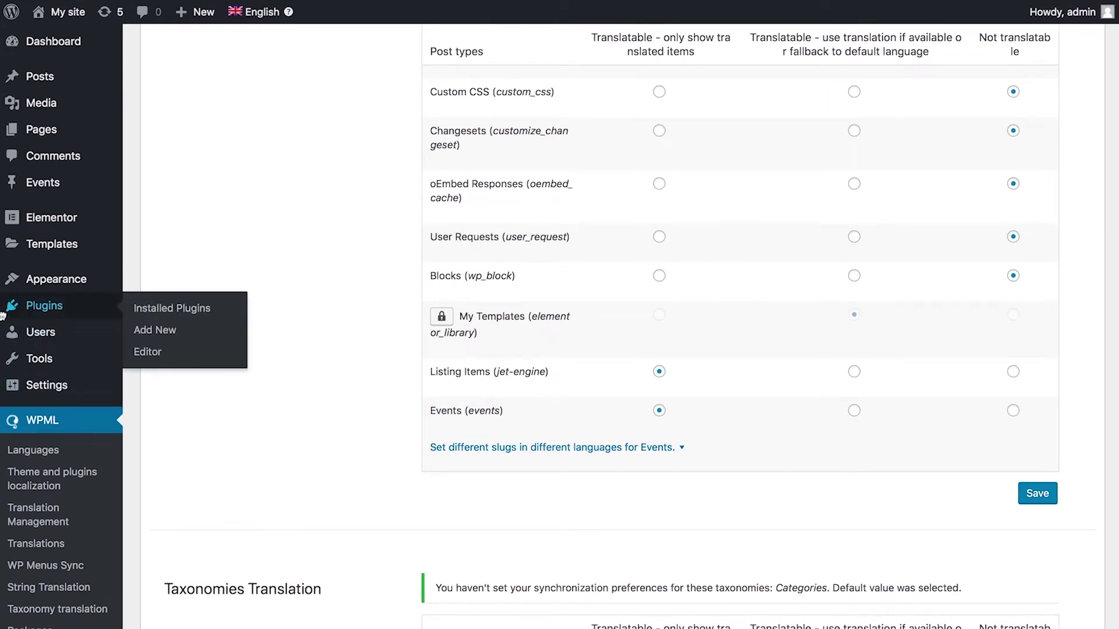
# Translate the New York event's title into Russian as "Конференция по дизайну и юзабилити - Нью Йорк", mark it complete and save the translation
pyautogui.moveTo(52, 186)
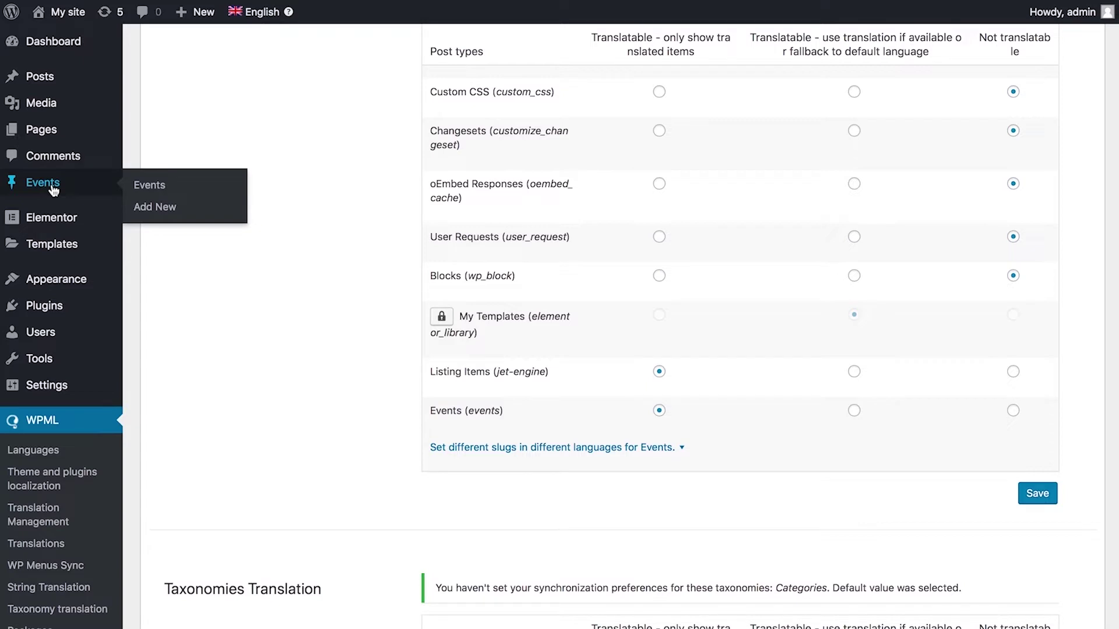
pyautogui.click(177, 189)
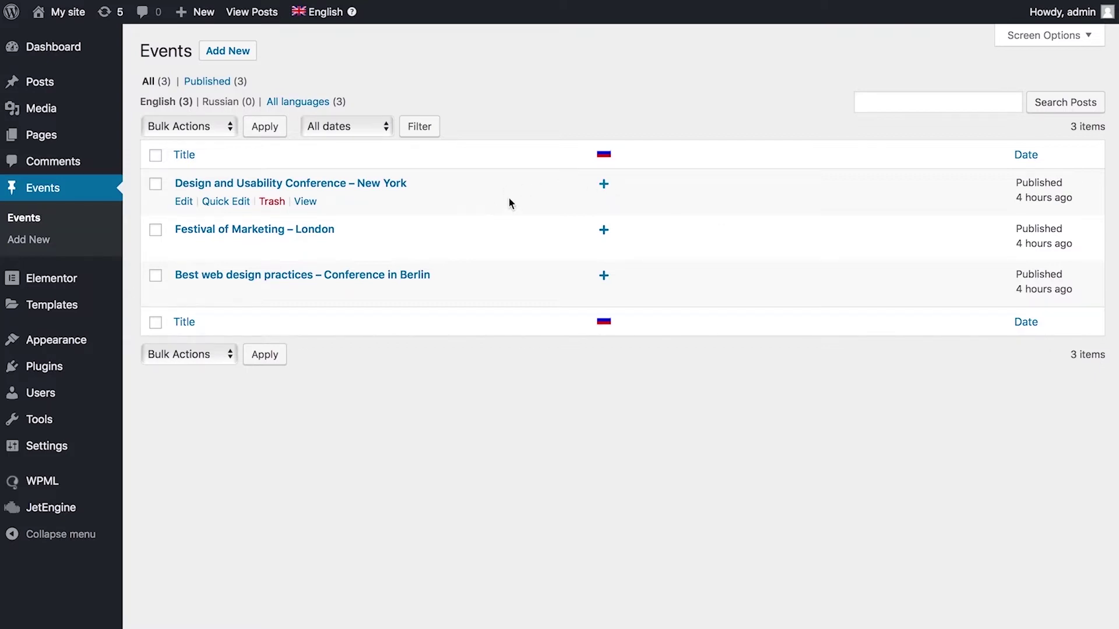
pyautogui.click(608, 189)
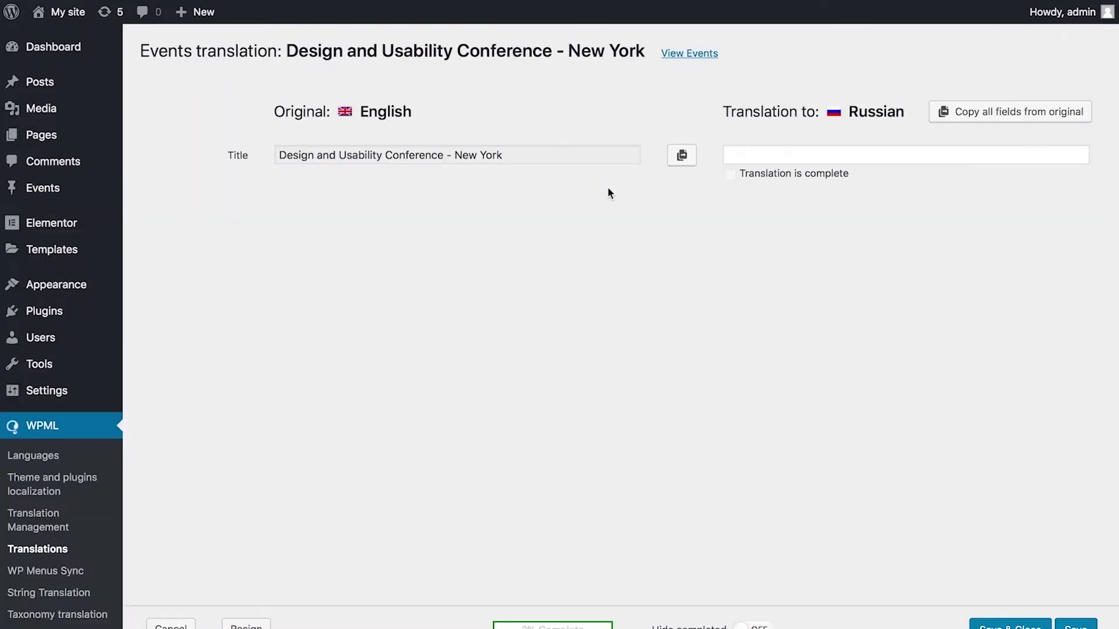
pyautogui.click(746, 154)
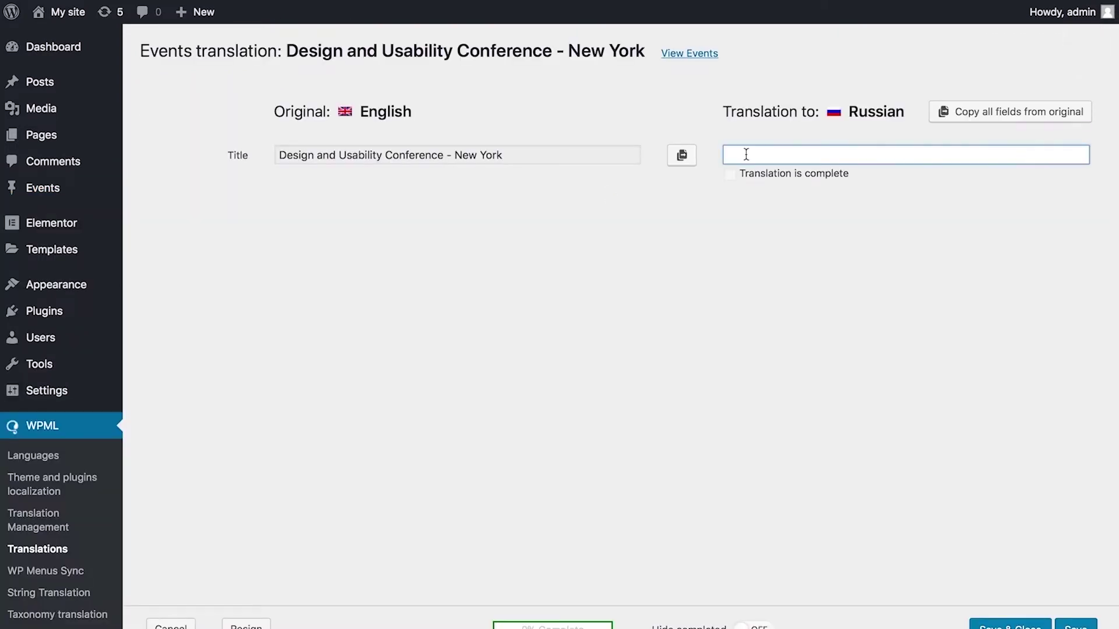
pyautogui.write('Ко')
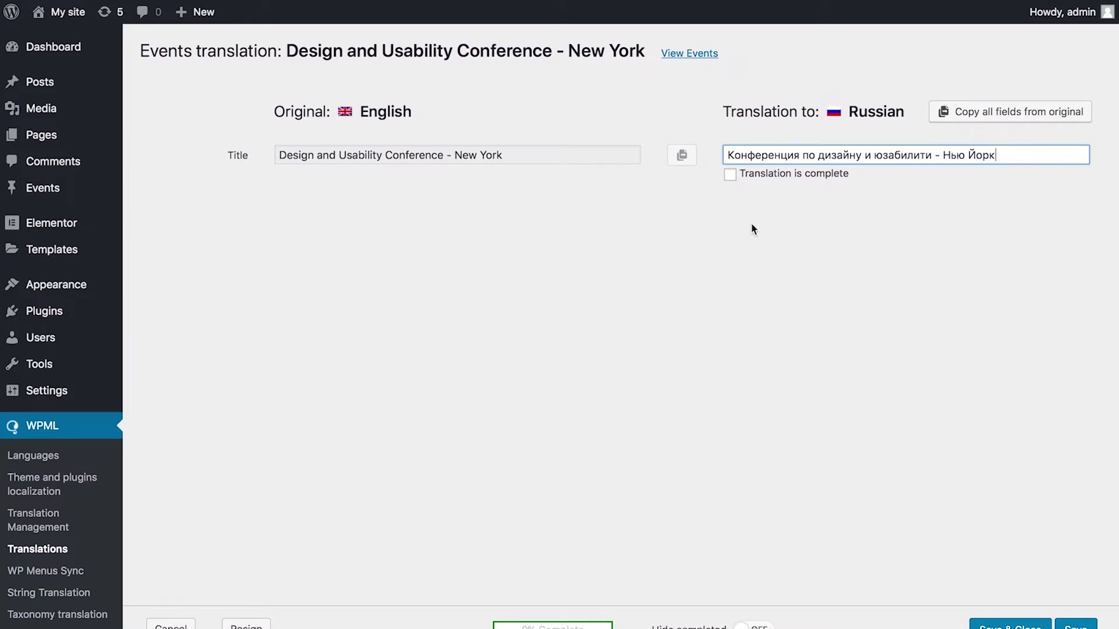
pyautogui.click(730, 176)
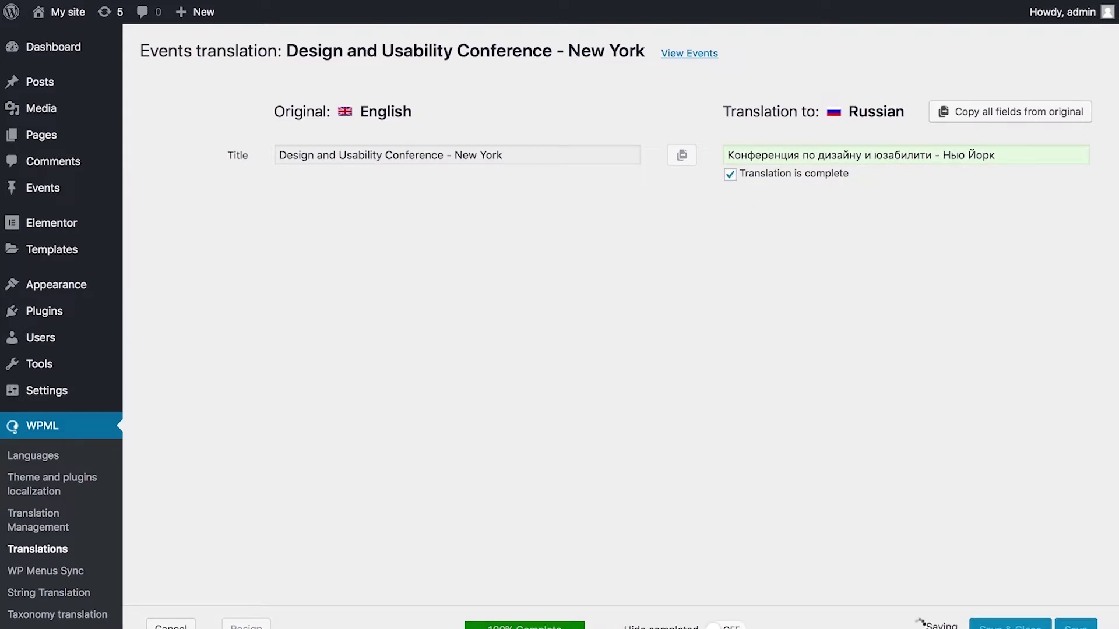
pyautogui.click(1075, 625)
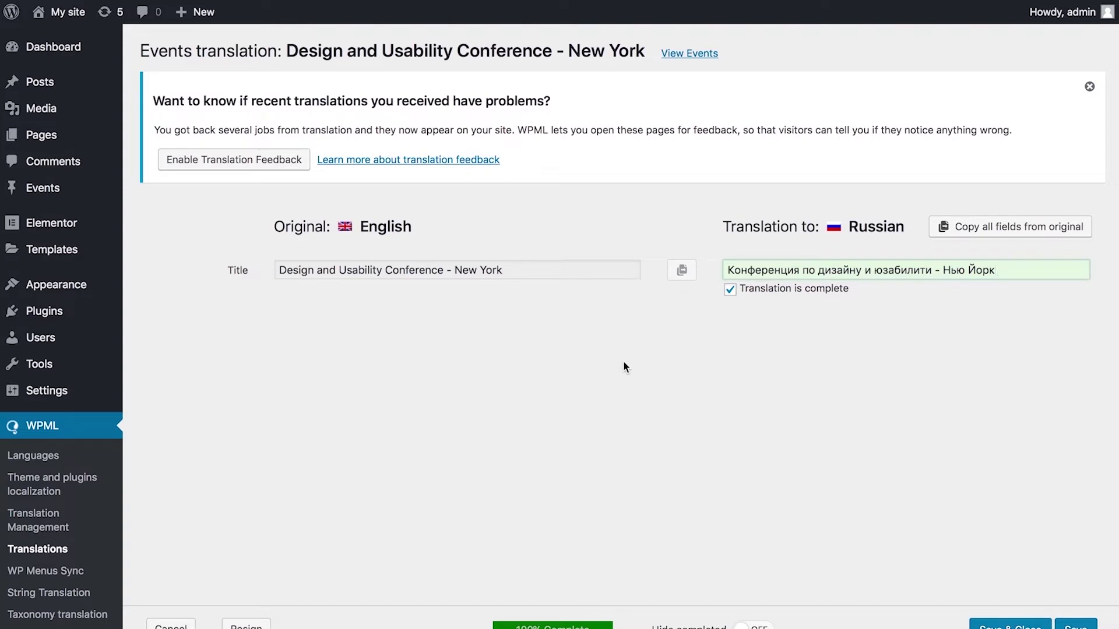
# Check the translations in the events list and open the Russian translation of the JetEngine listing item "Events listing"
pyautogui.moveTo(81, 194)
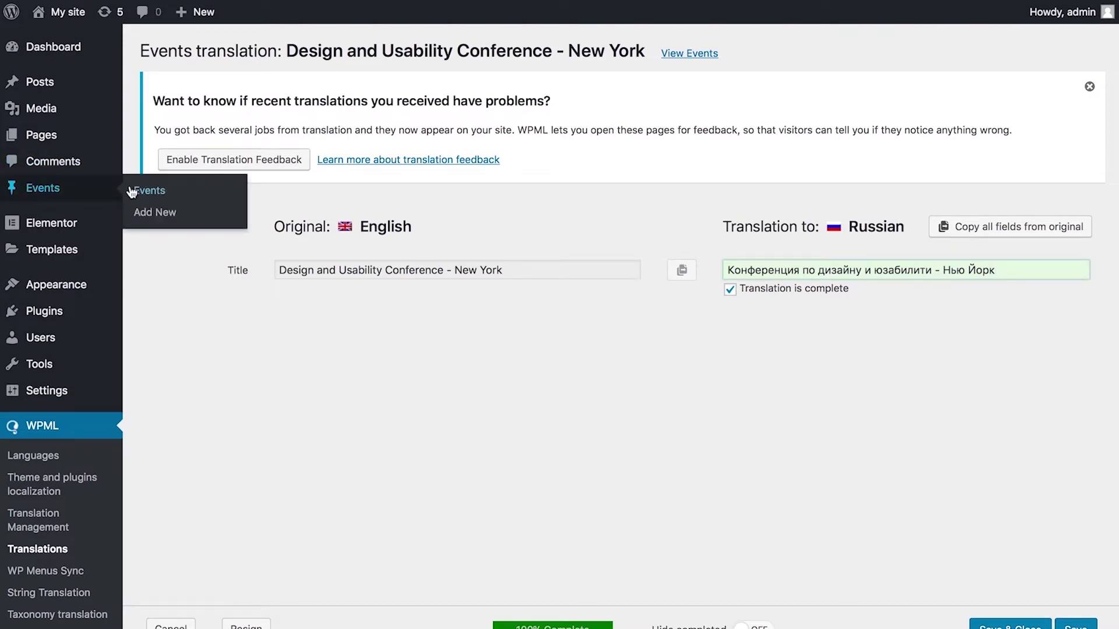
pyautogui.click(139, 188)
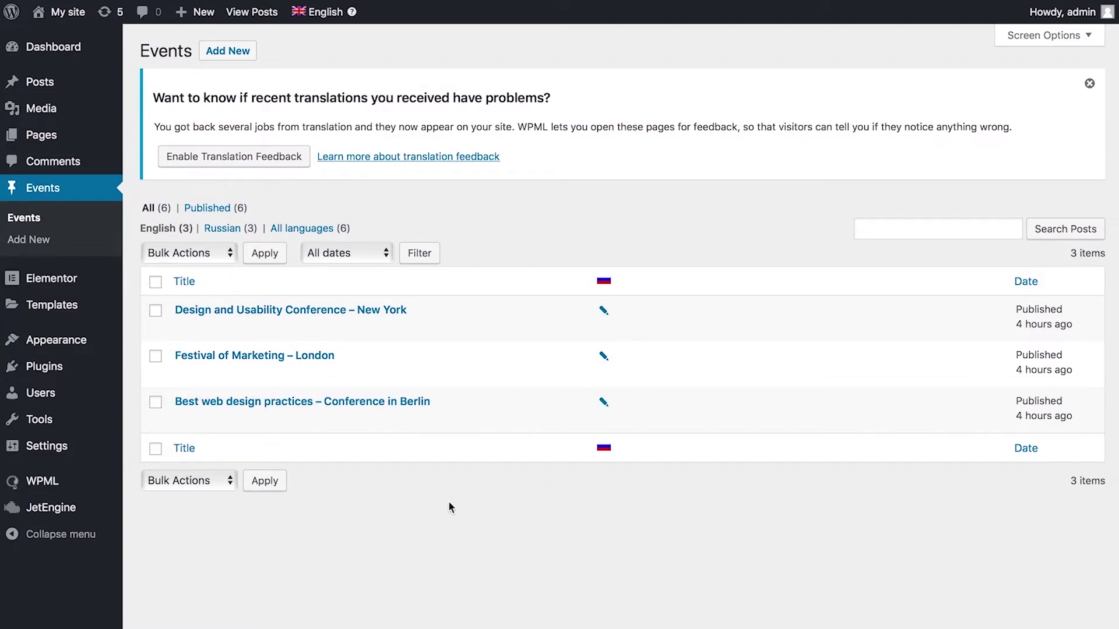
pyautogui.moveTo(69, 511)
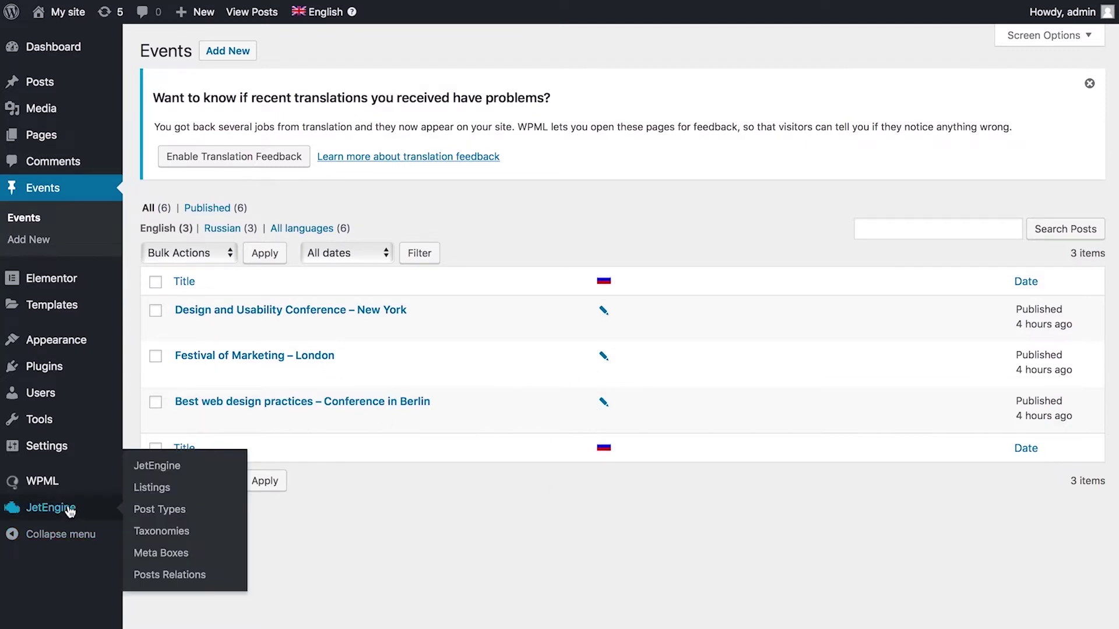
pyautogui.click(153, 489)
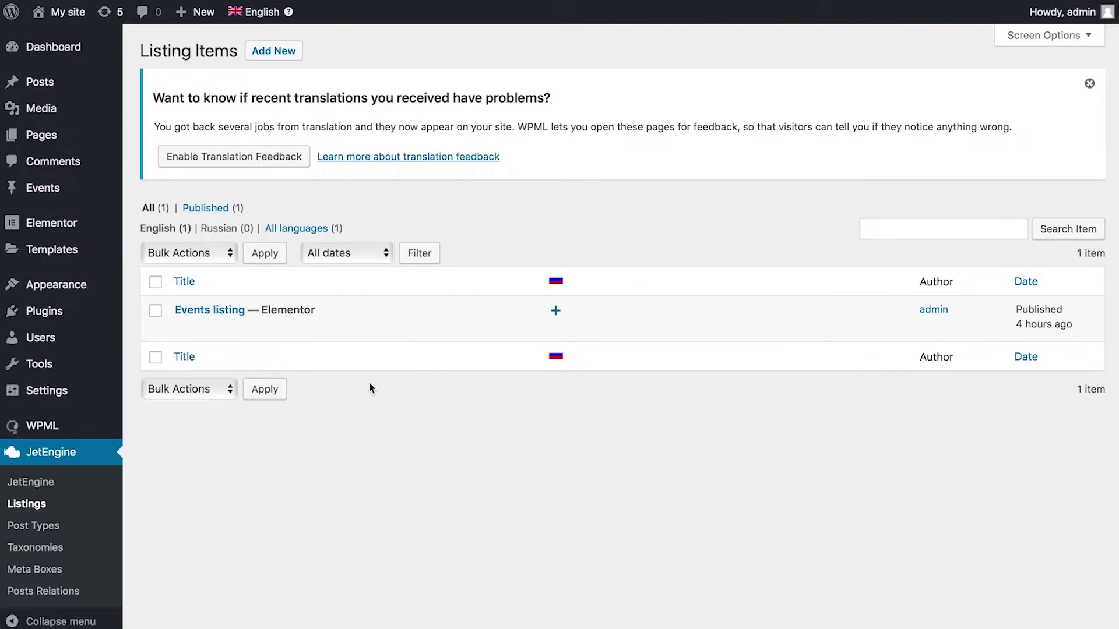
pyautogui.moveTo(487, 332)
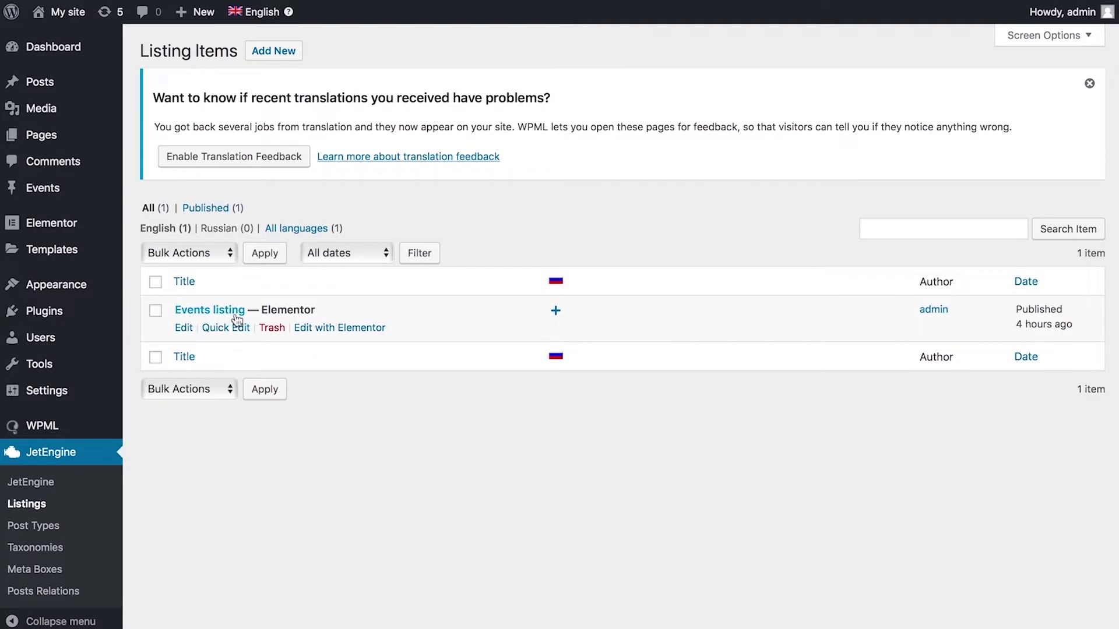
pyautogui.click(556, 310)
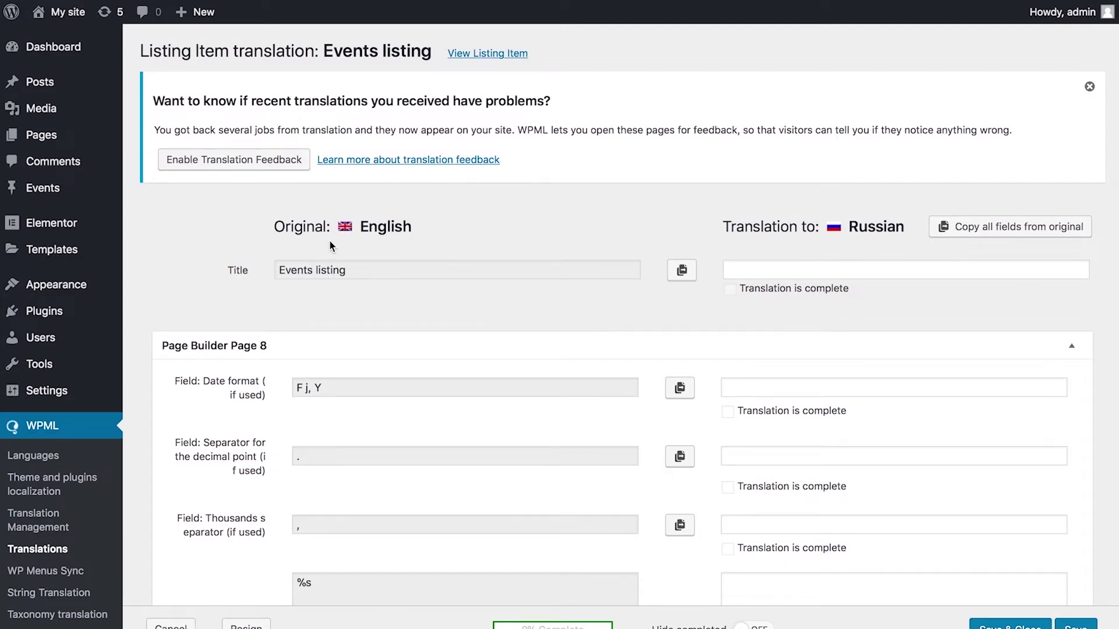
# Examine the title, date format, separator and field format entries available for translation in the Events listing item
pyautogui.scroll(-10, 370, 292)
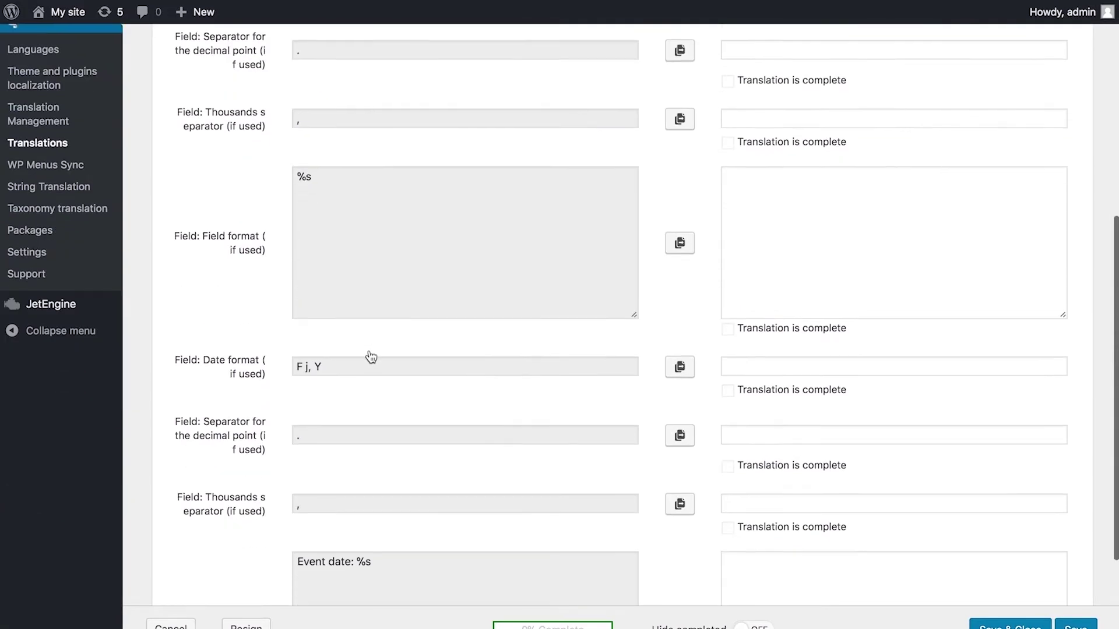
pyautogui.scroll(10, 371, 357)
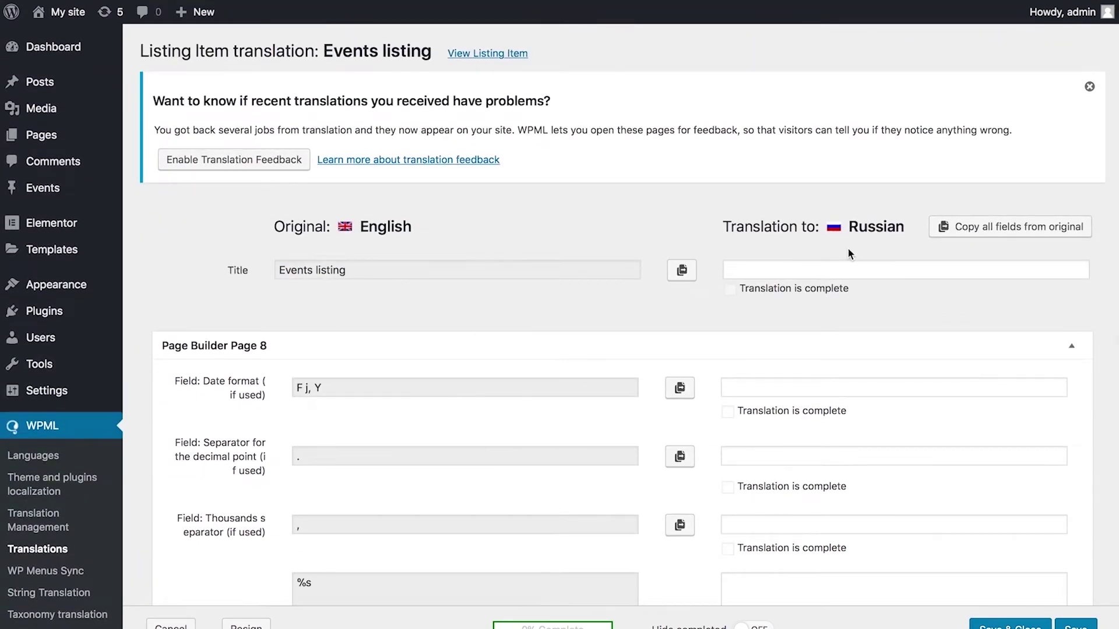
pyautogui.scroll(-1, 847, 247)
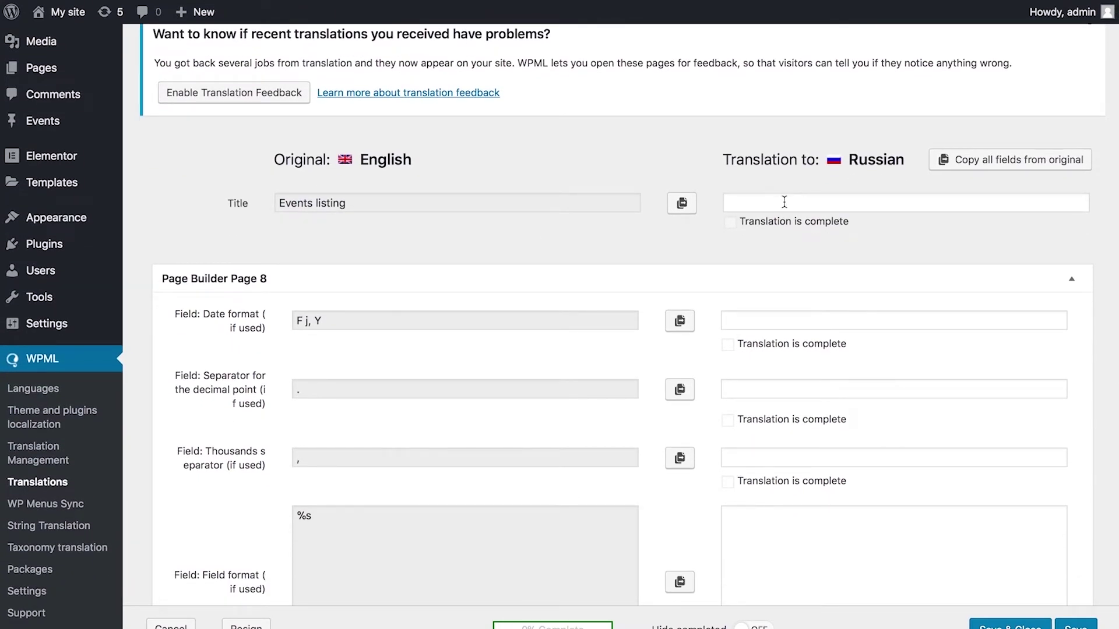
pyautogui.scroll(-8, 785, 201)
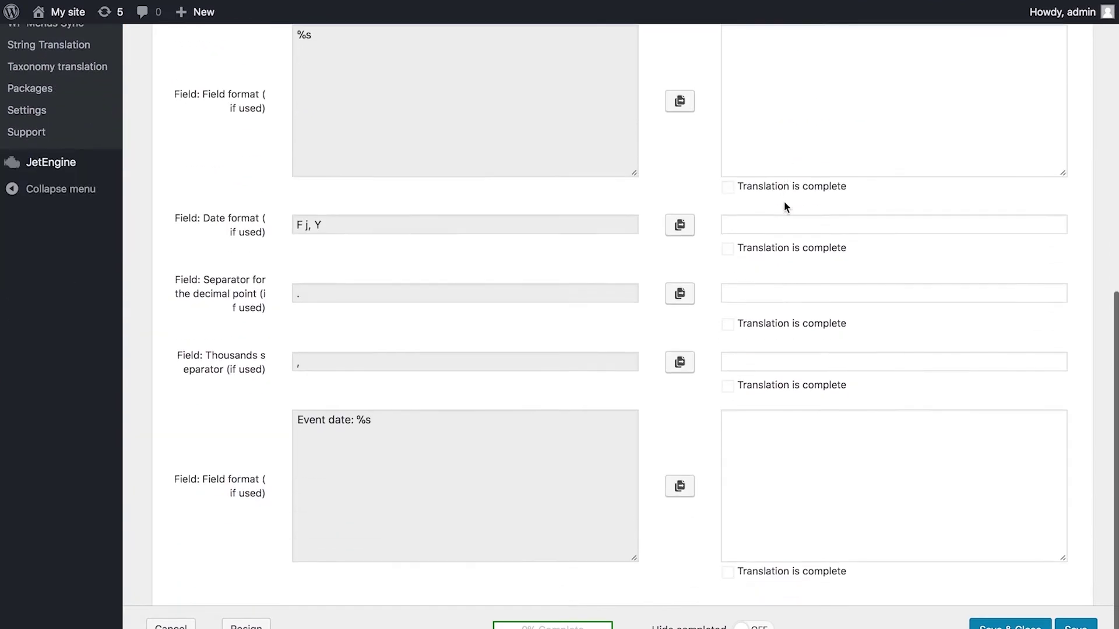
pyautogui.scroll(6, 784, 201)
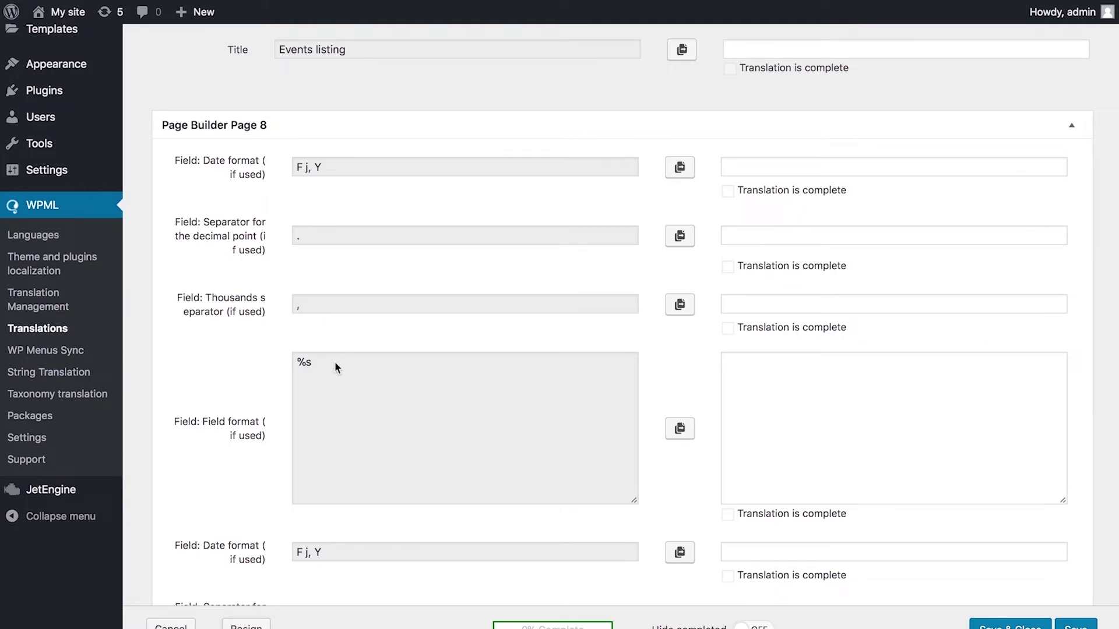
pyautogui.scroll(-5, 335, 364)
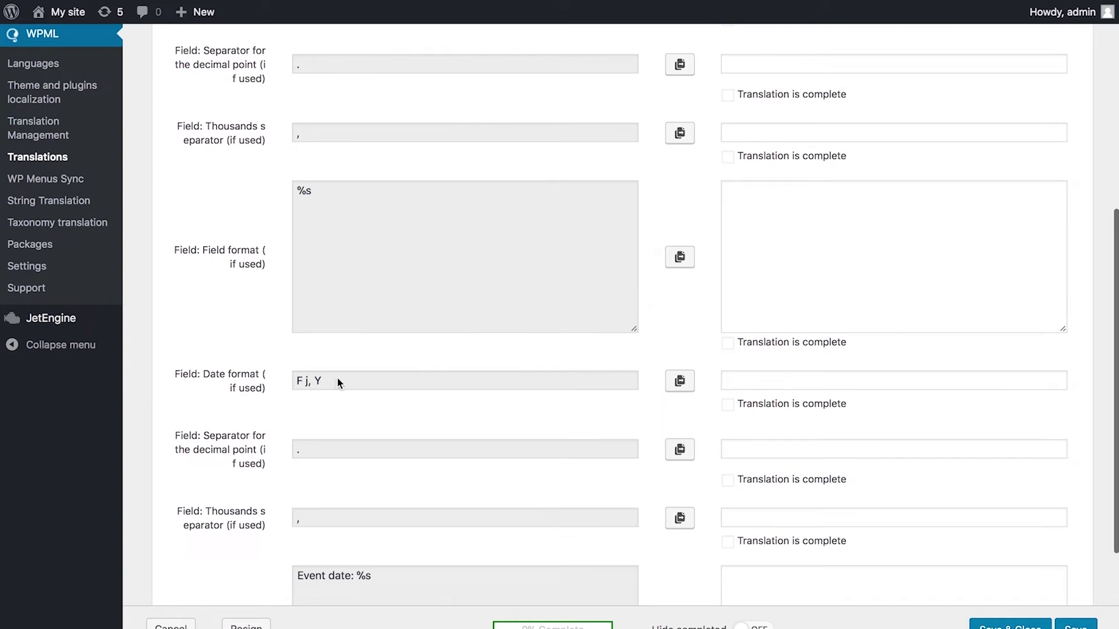
pyautogui.scroll(-5, 355, 400)
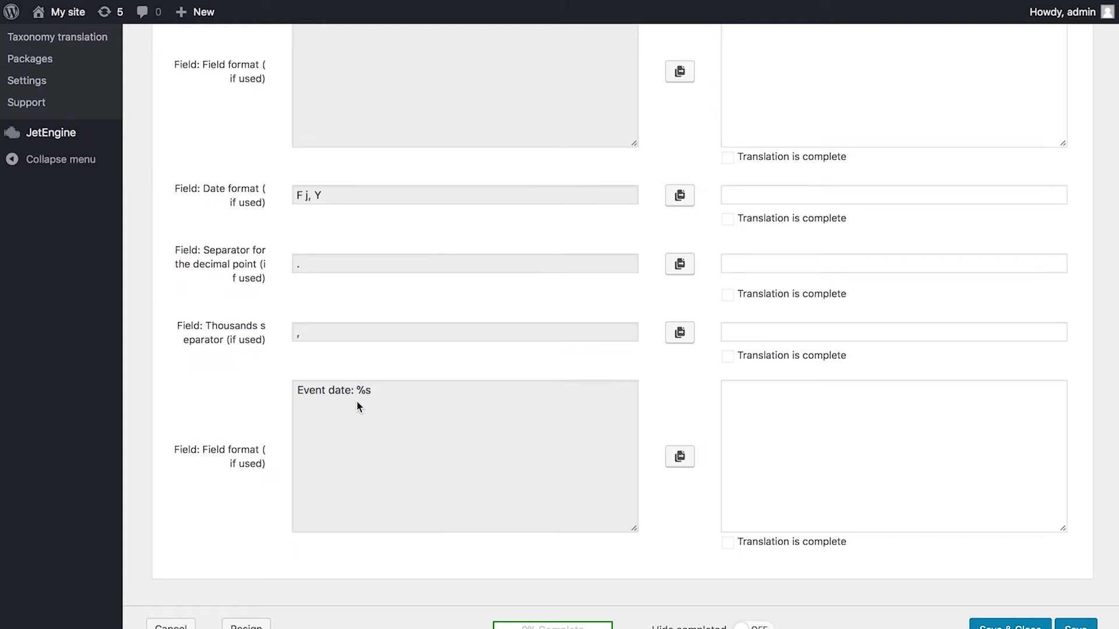
pyautogui.scroll(15, 357, 402)
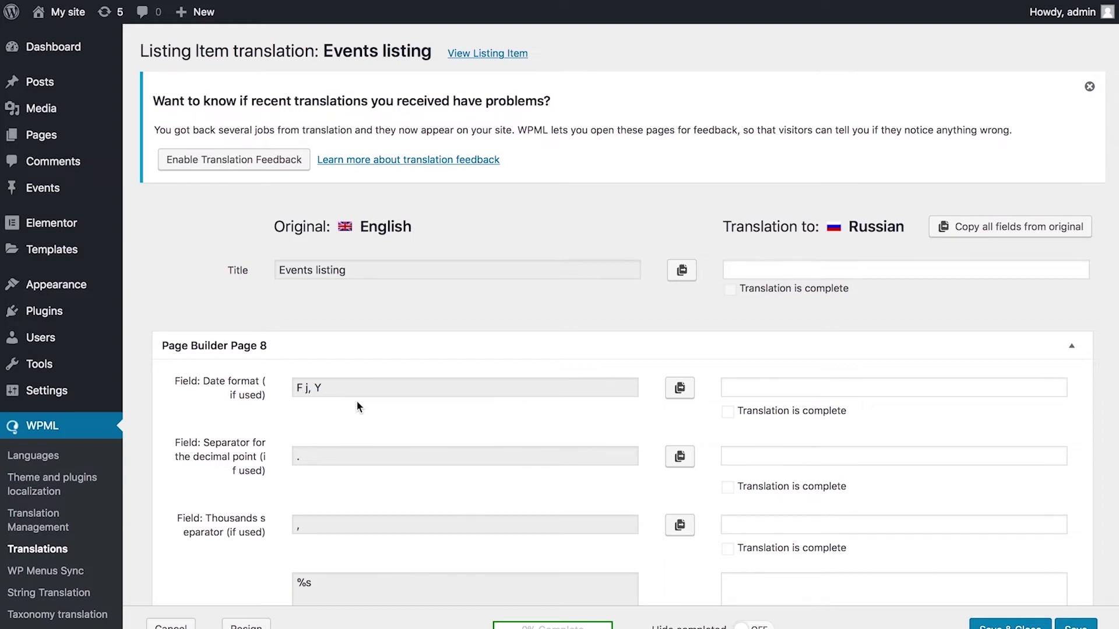
# Enter "Список событий" as the Russian title of the Events listing and mark that translation complete
pyautogui.click(816, 270)
pyautogui.write('Список событий')
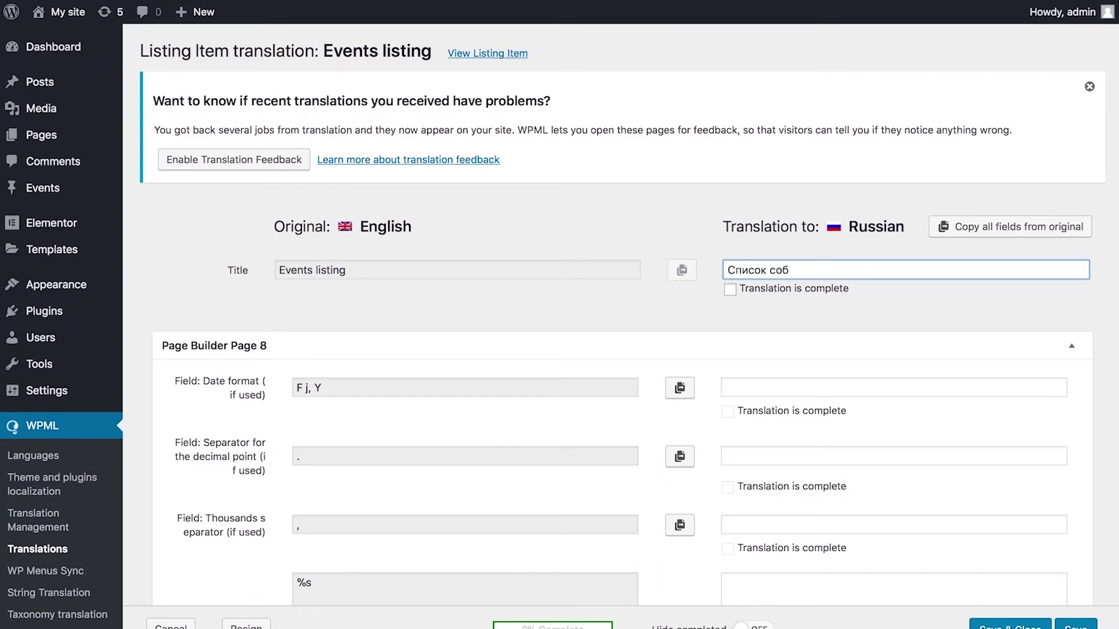
pyautogui.click(730, 290)
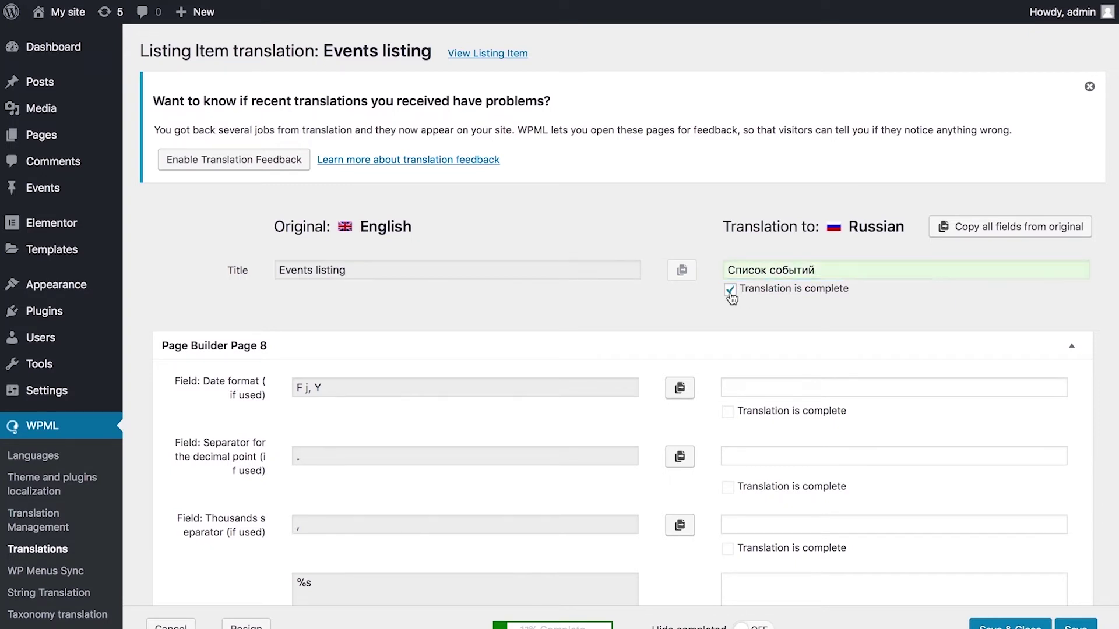
# Copy the first date format, "F j, Y", from the original into the Russian translation and mark it complete
pyautogui.scroll(-5, 730, 291)
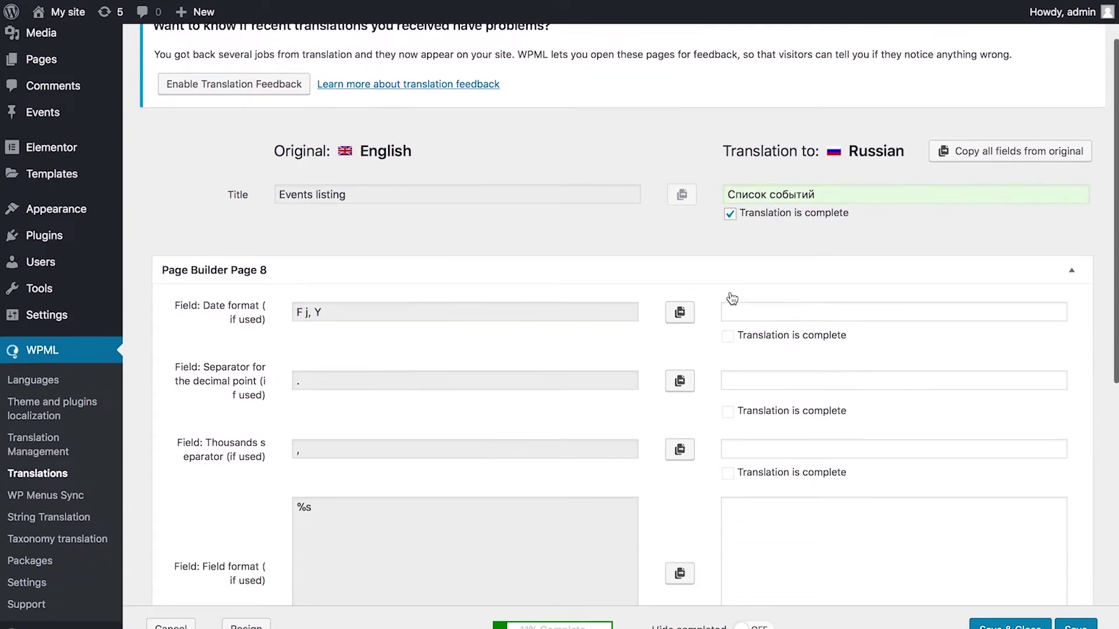
pyautogui.scroll(1, 730, 293)
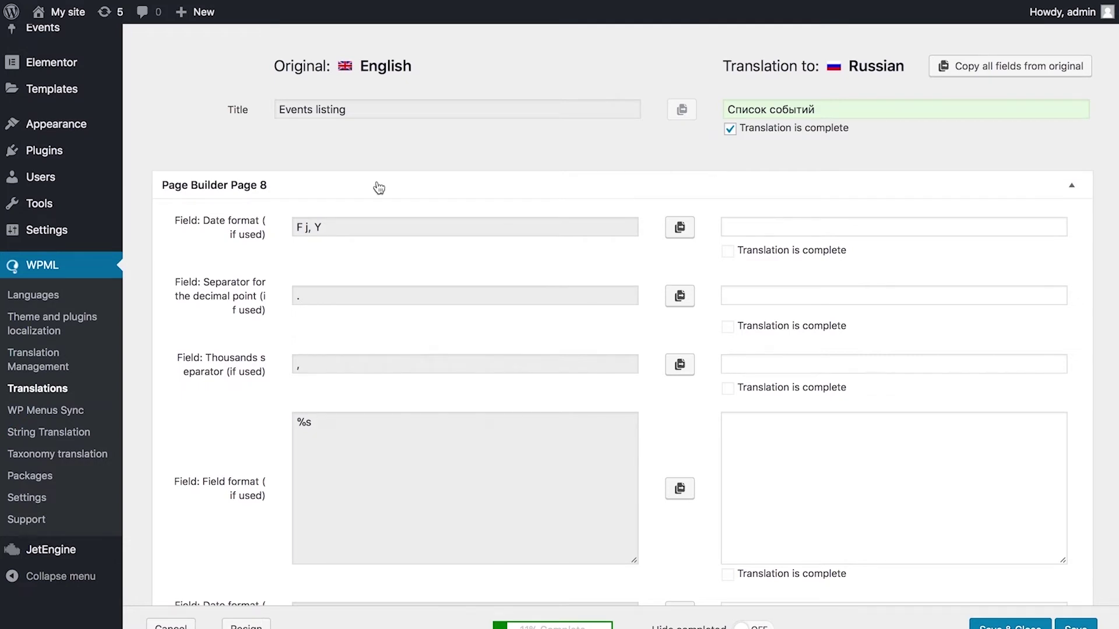
pyautogui.click(680, 229)
pyautogui.click(728, 252)
# Copy the first decimal point and thousands separators from the original into the Russian translation and mark both complete
pyautogui.scroll(-3, 729, 256)
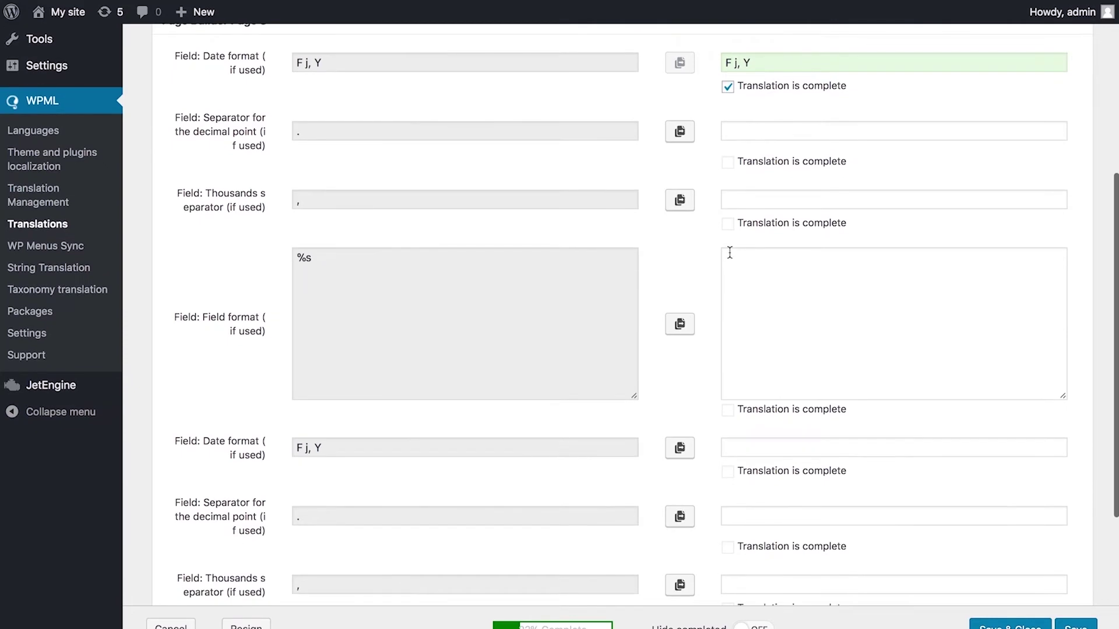
pyautogui.click(683, 138)
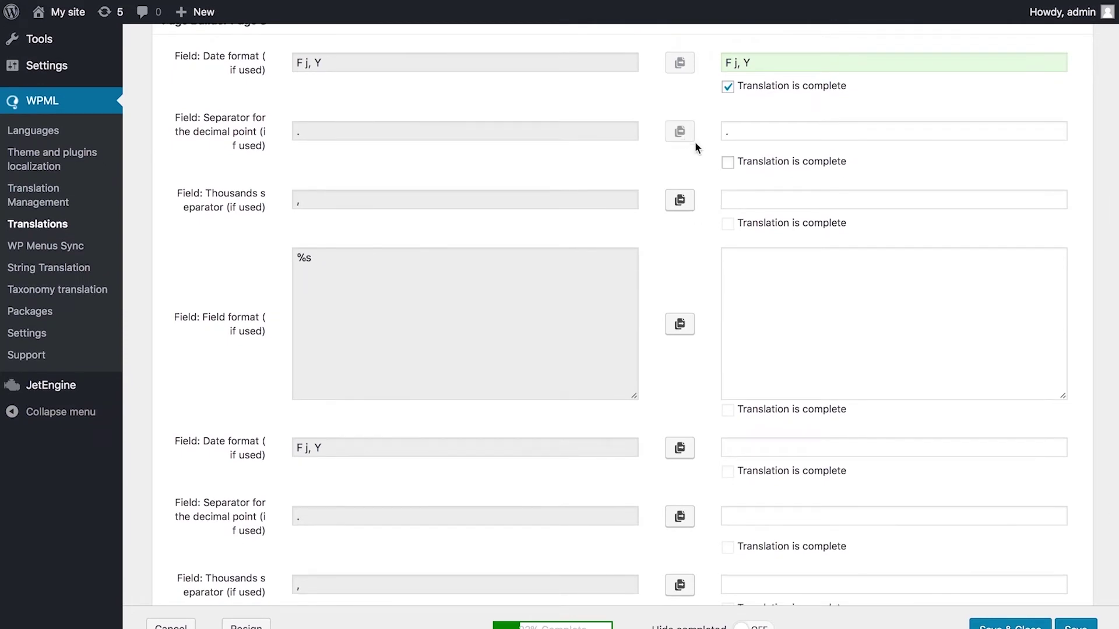
pyautogui.click(728, 162)
pyautogui.click(680, 205)
pyautogui.click(728, 225)
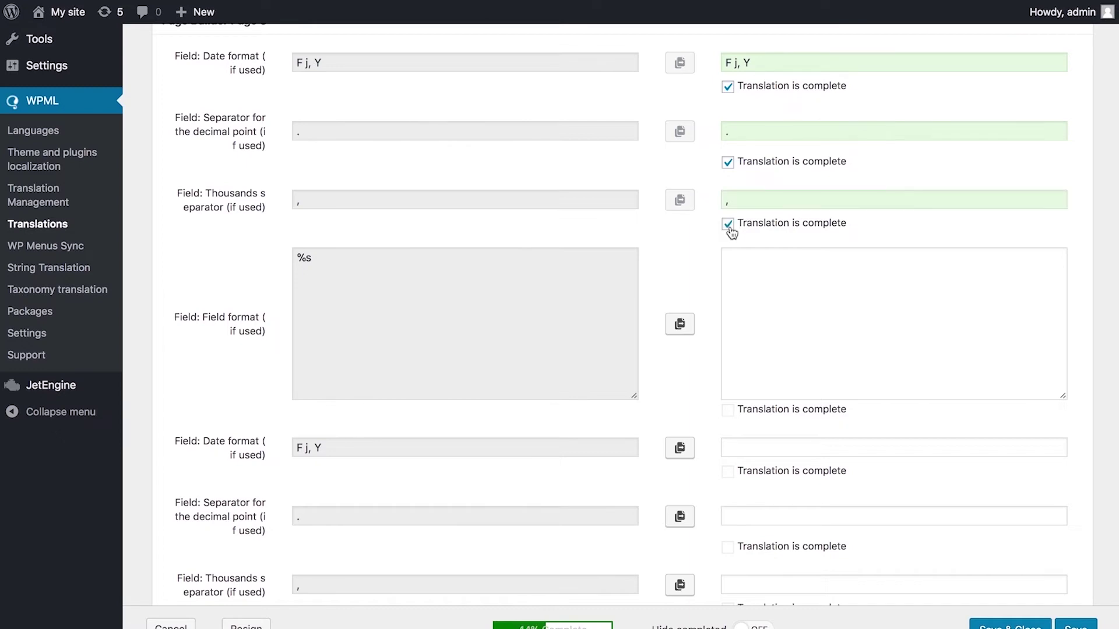
# Copy the first field format, "%s", from the original into the Russian translation and mark it complete
pyautogui.scroll(-2, 731, 226)
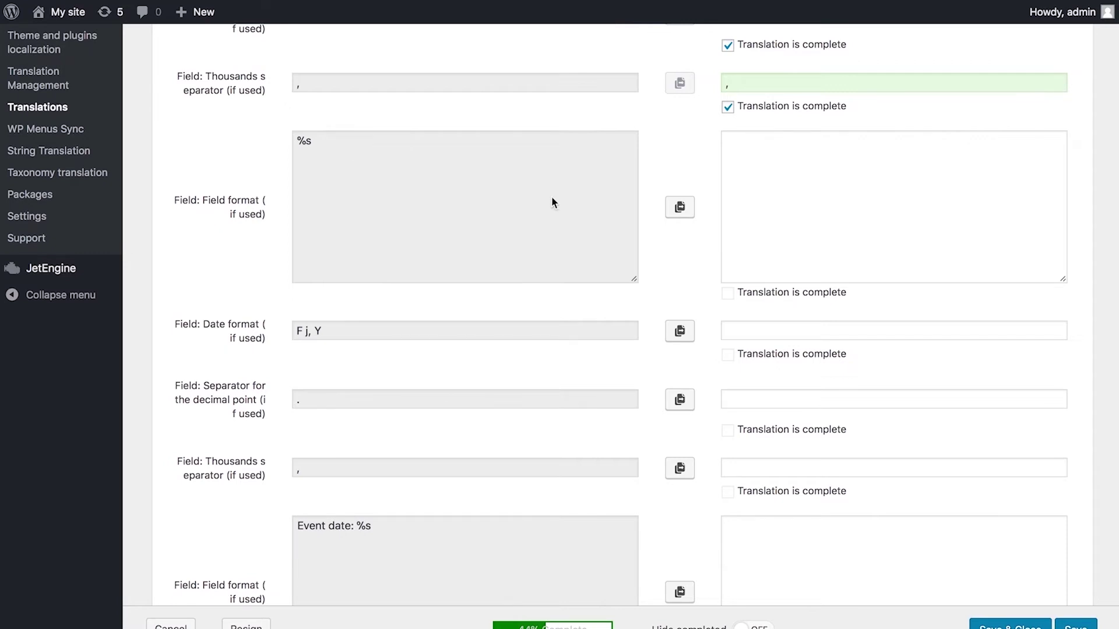
pyautogui.click(678, 207)
pyautogui.click(730, 296)
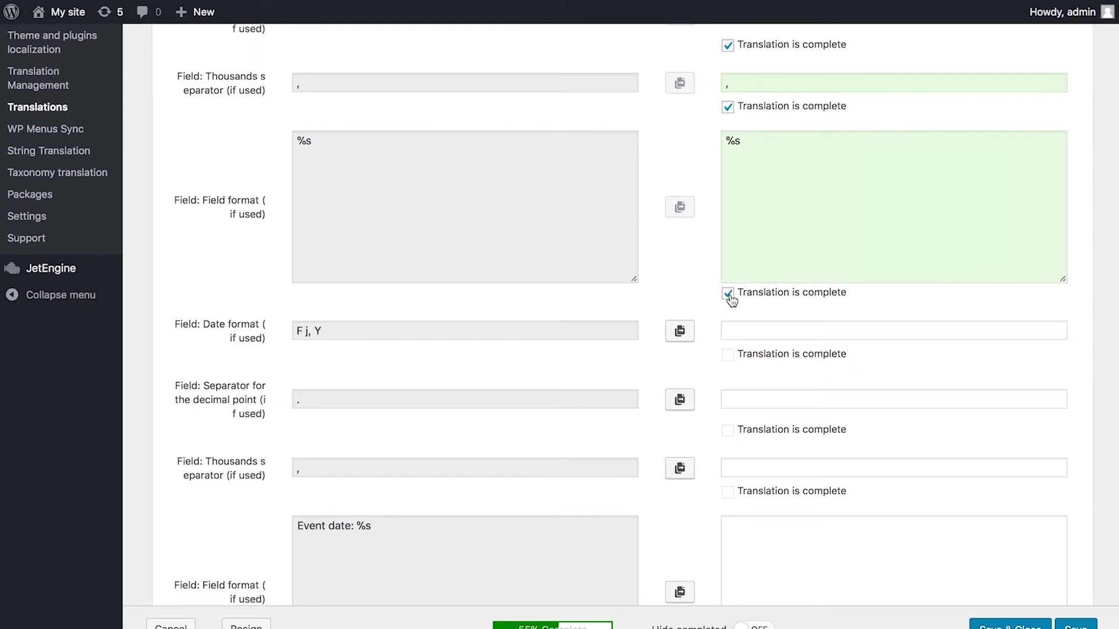
# Set the second date format's Russian translation to "j F, Y" and mark it complete
pyautogui.scroll(-2, 732, 300)
pyautogui.scroll(-2, 732, 301)
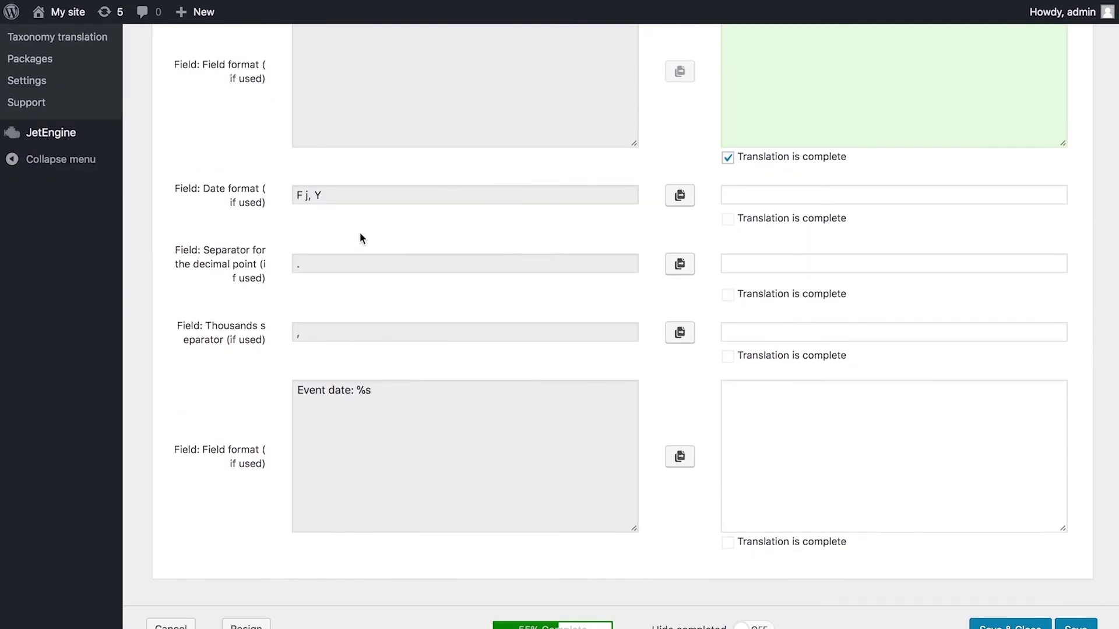
pyautogui.click(321, 195)
pyautogui.click(758, 195)
pyautogui.write('j F, Y')
pyautogui.click(727, 219)
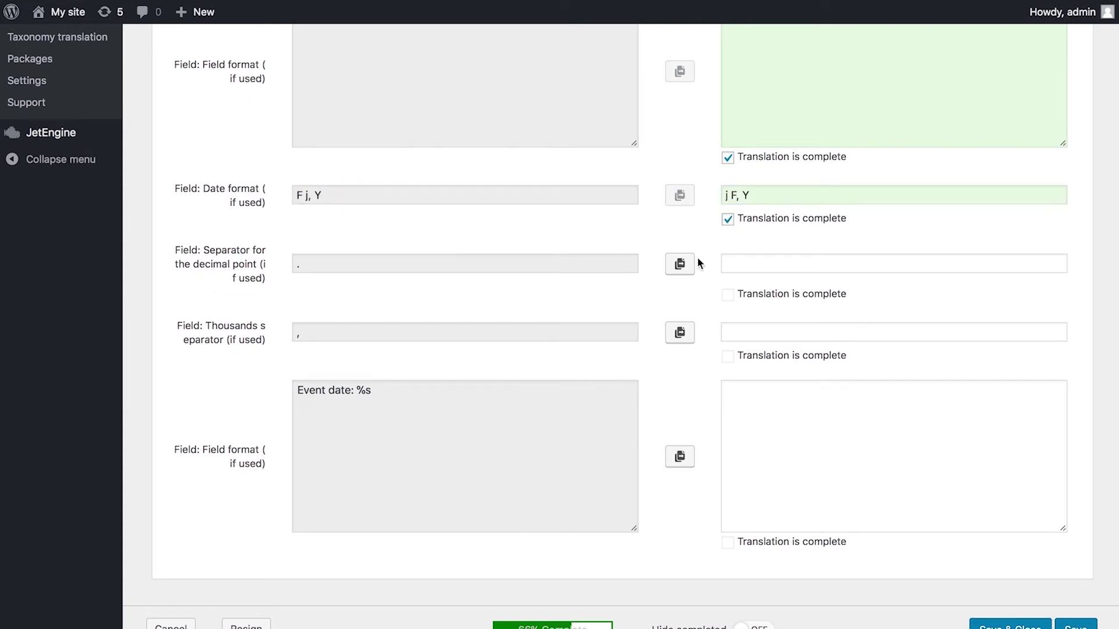
# Copy the second decimal point and thousands separators from the original into the Russian translation and mark both complete
pyautogui.click(681, 264)
pyautogui.click(727, 295)
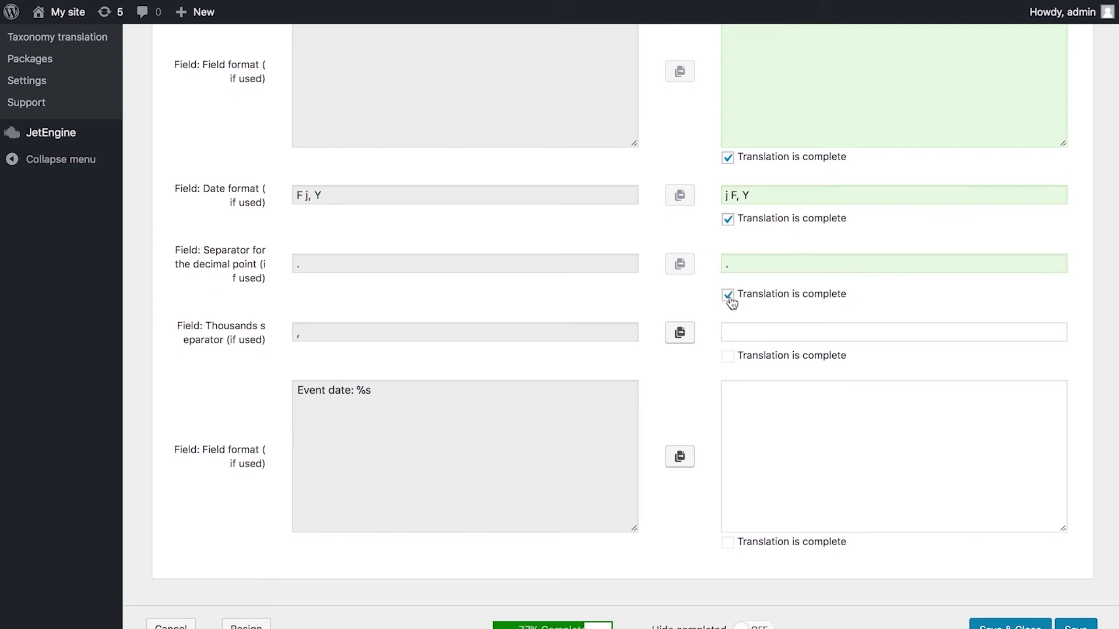
pyautogui.click(687, 339)
pyautogui.click(728, 356)
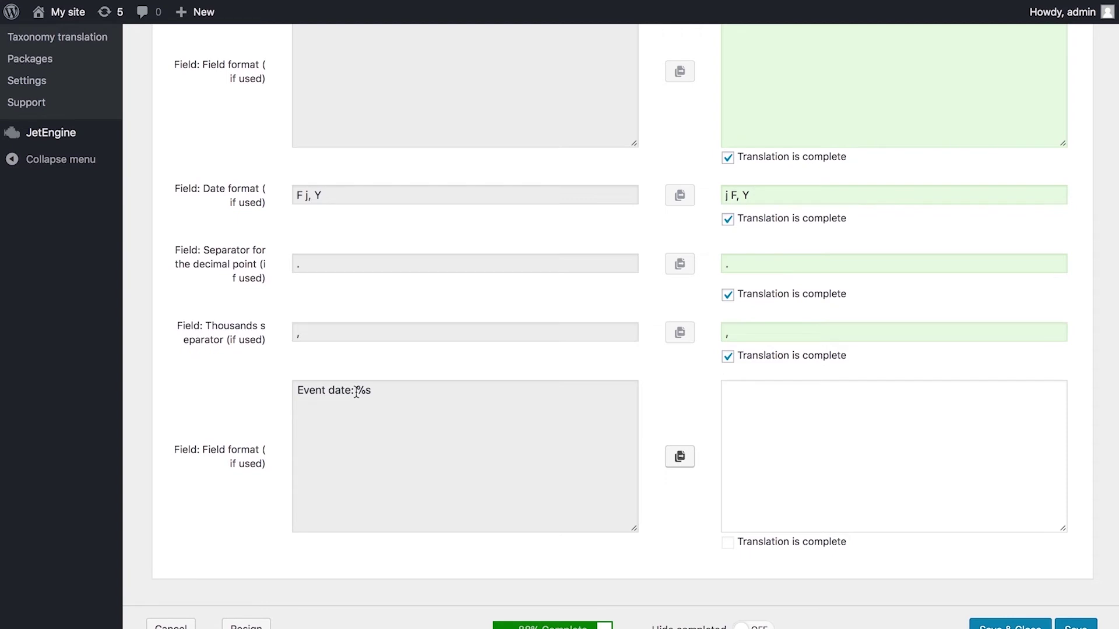
# Set the second field format's Russian translation to "Дата события: %s", mark it complete, and save the listing item translation
pyautogui.moveTo(356, 392); pyautogui.dragTo(279, 383)
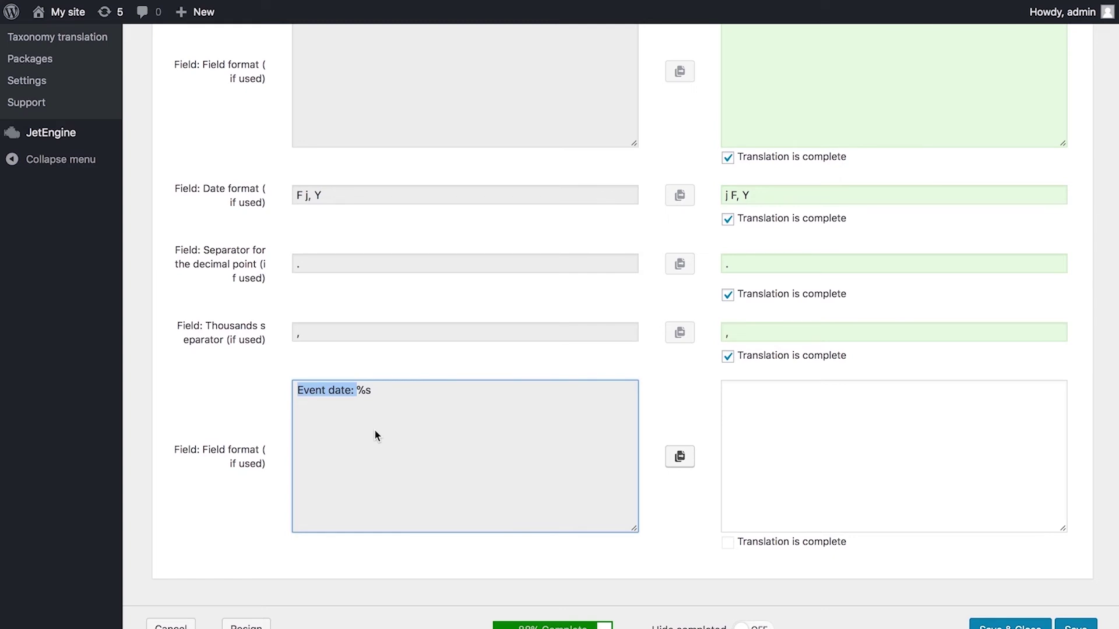
pyautogui.click(784, 446)
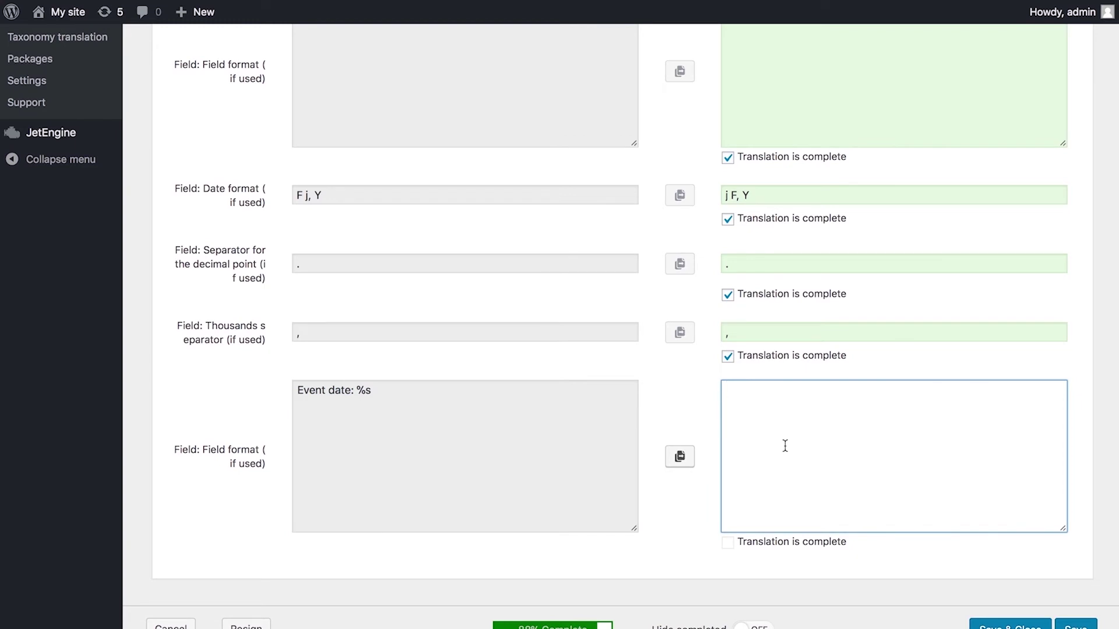
pyautogui.write('Дата события')
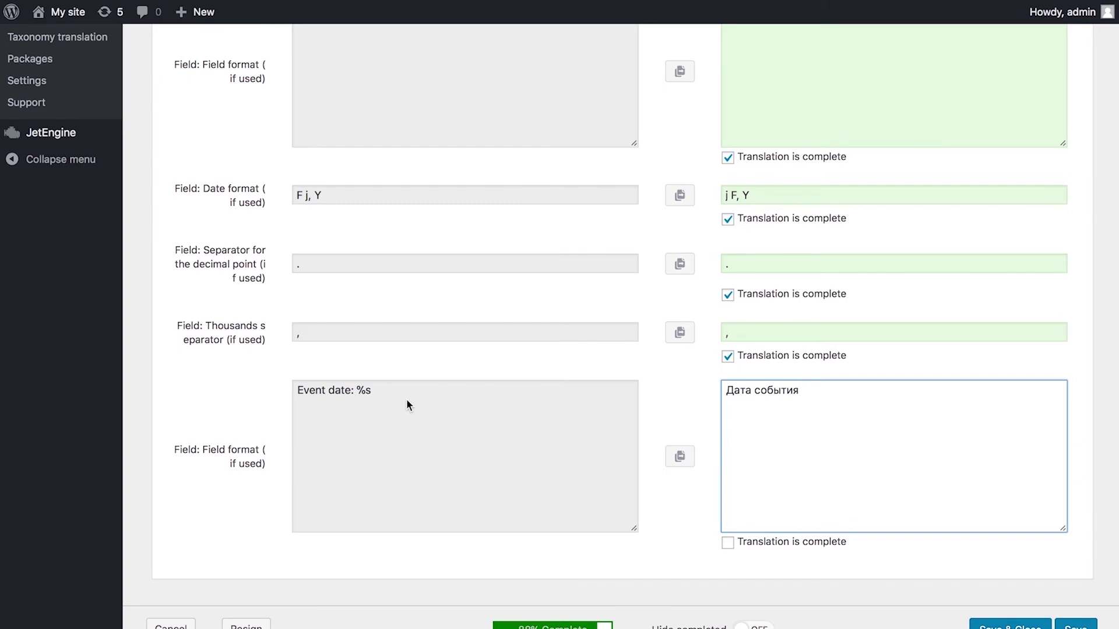
pyautogui.click(407, 401)
pyautogui.moveTo(373, 390); pyautogui.dragTo(352, 389)
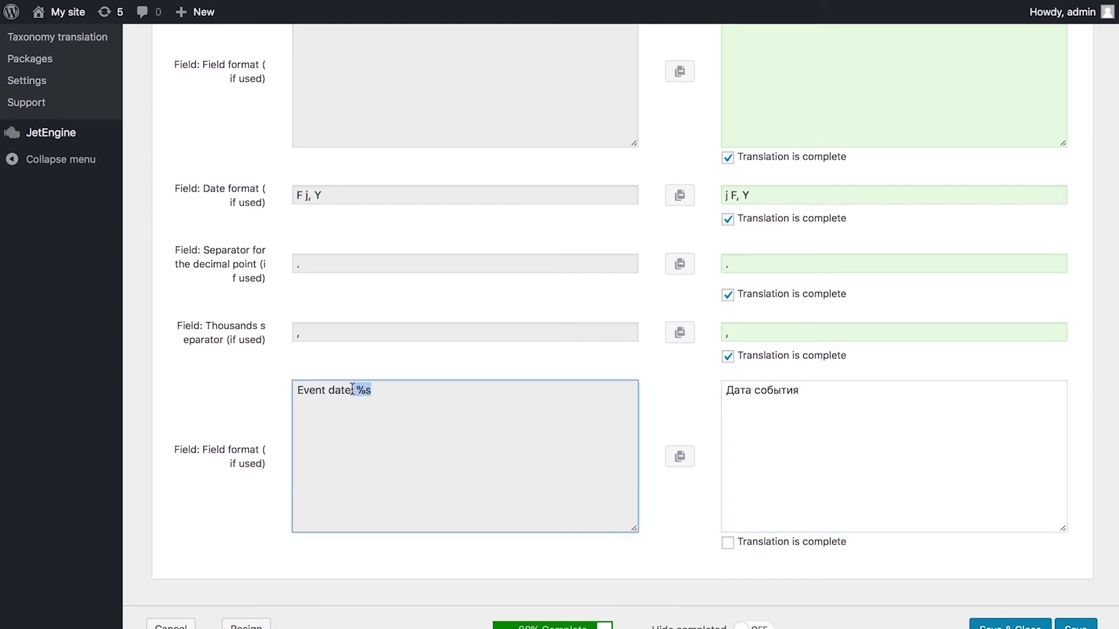
pyautogui.hotkey('ctrl', 'c')
pyautogui.click(846, 431)
pyautogui.hotkey('ctrl', 'v')
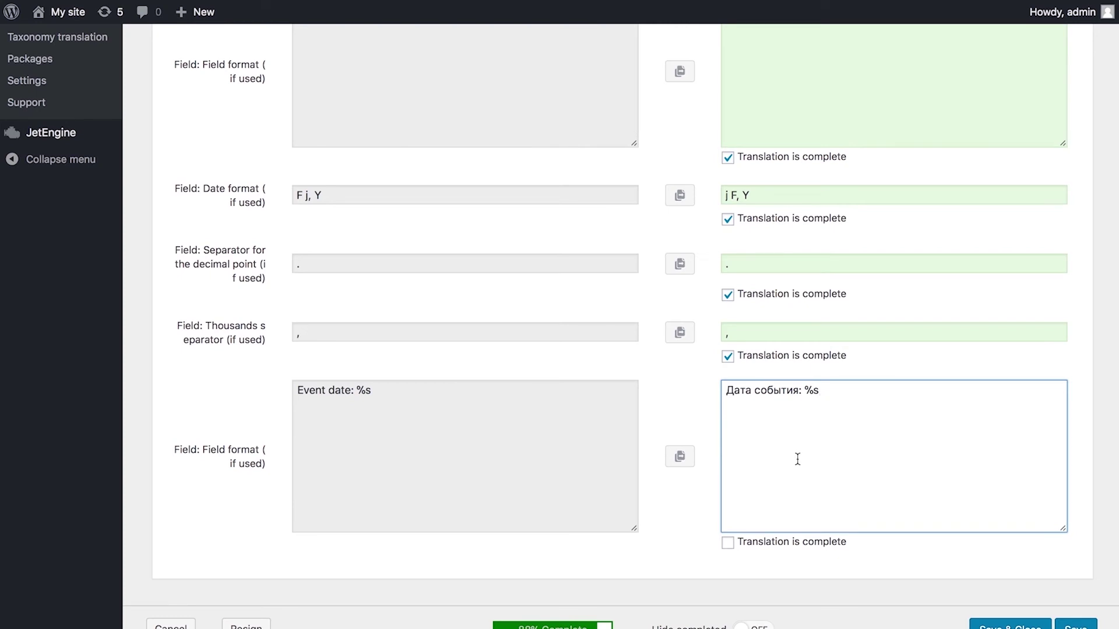
pyautogui.click(728, 544)
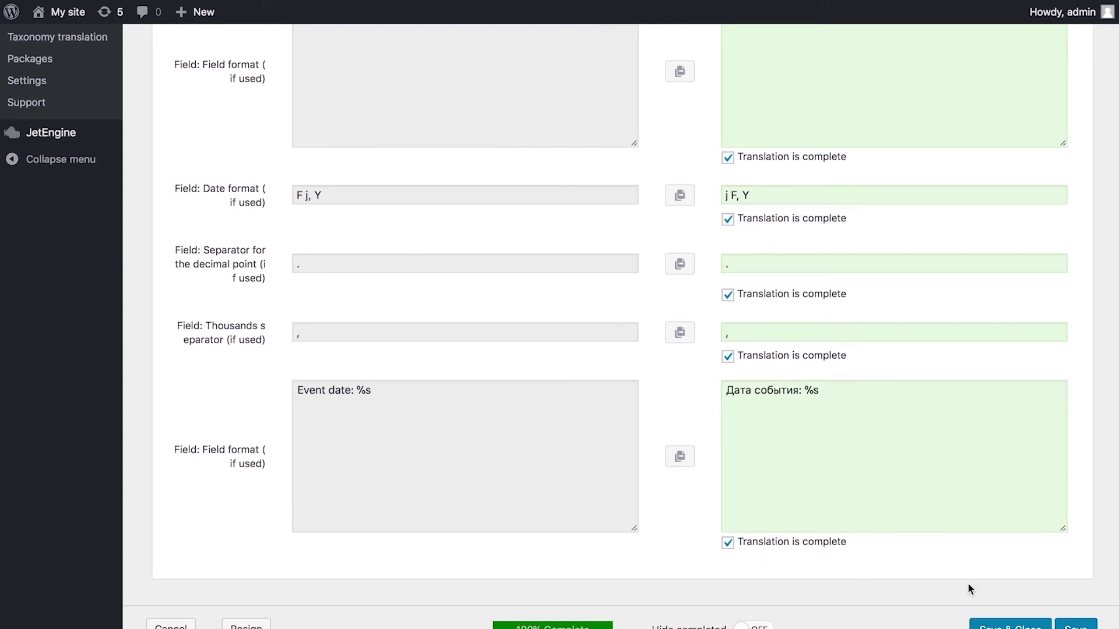
pyautogui.click(1074, 621)
# Add a Russian translation for the page "New page" with the title "Новая страница", mark it complete and save it
pyautogui.scroll(15, 390, 314)
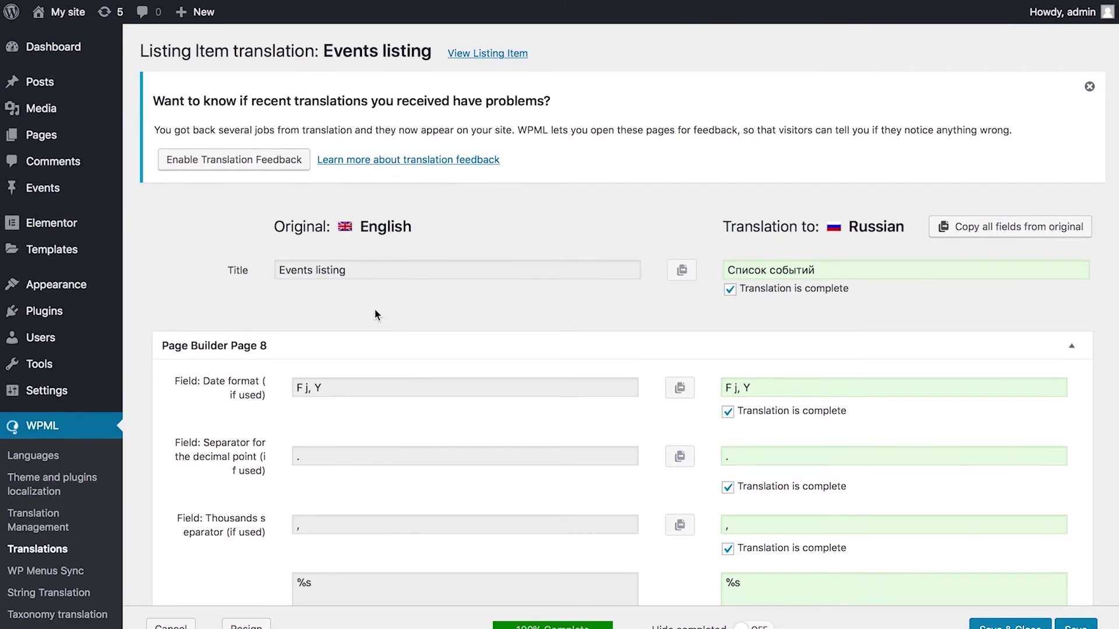
pyautogui.moveTo(70, 252)
pyautogui.moveTo(51, 145)
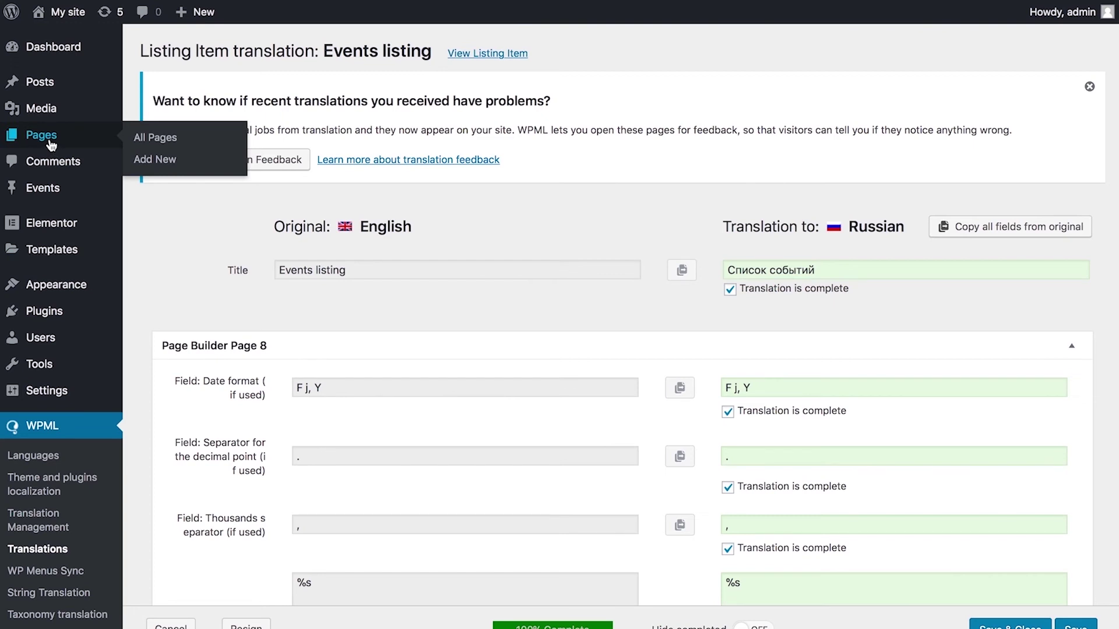
pyautogui.click(147, 143)
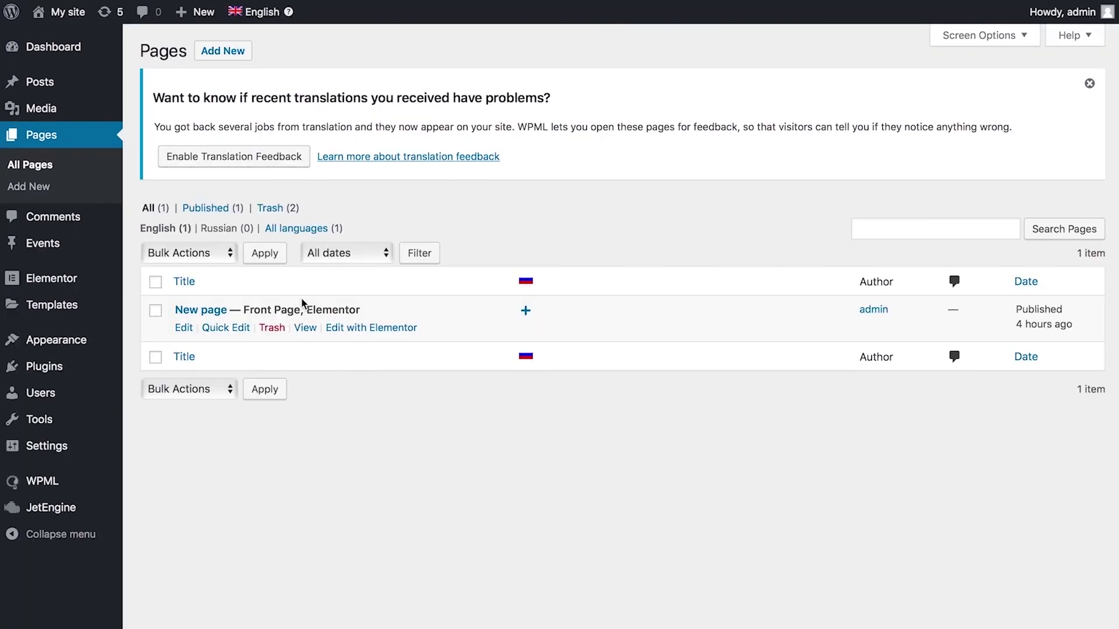
pyautogui.click(526, 310)
pyautogui.click(733, 271)
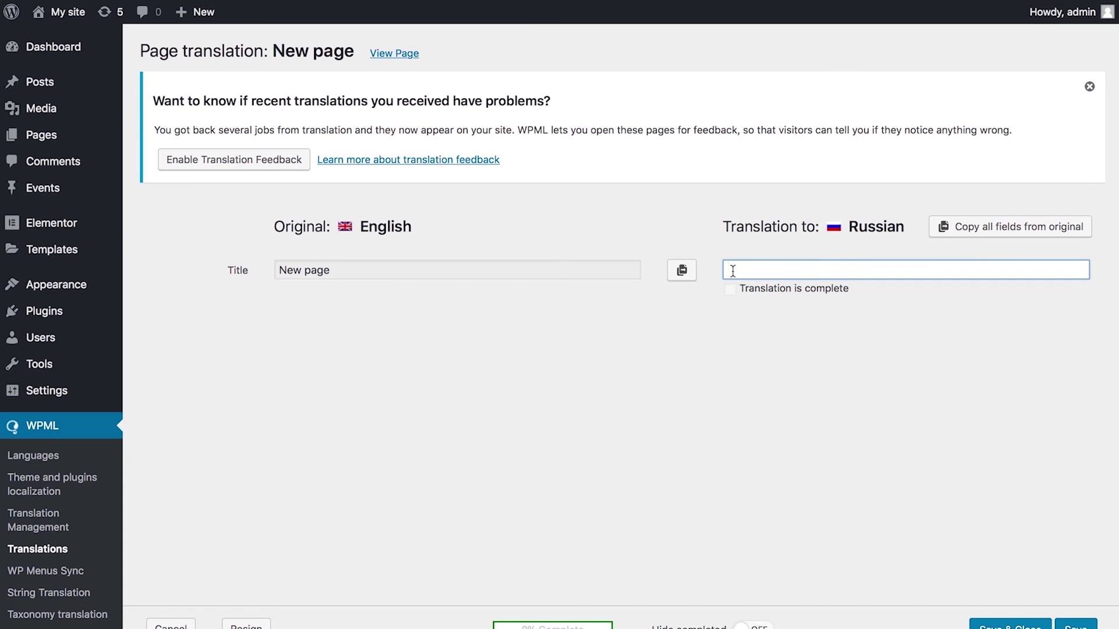
pyautogui.write('Новая страница')
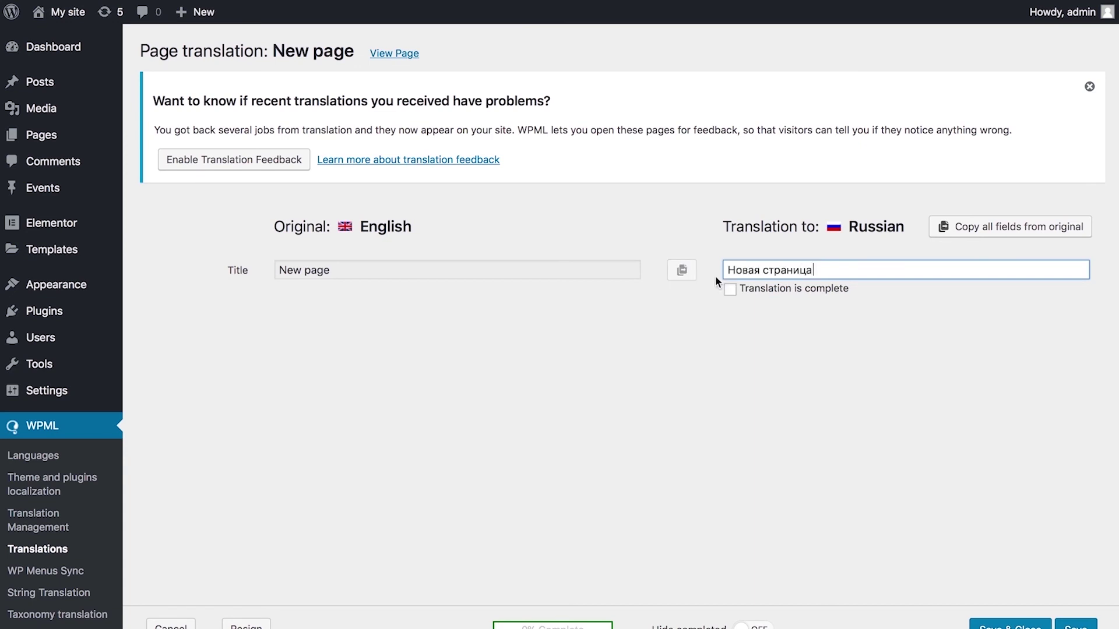
pyautogui.click(731, 293)
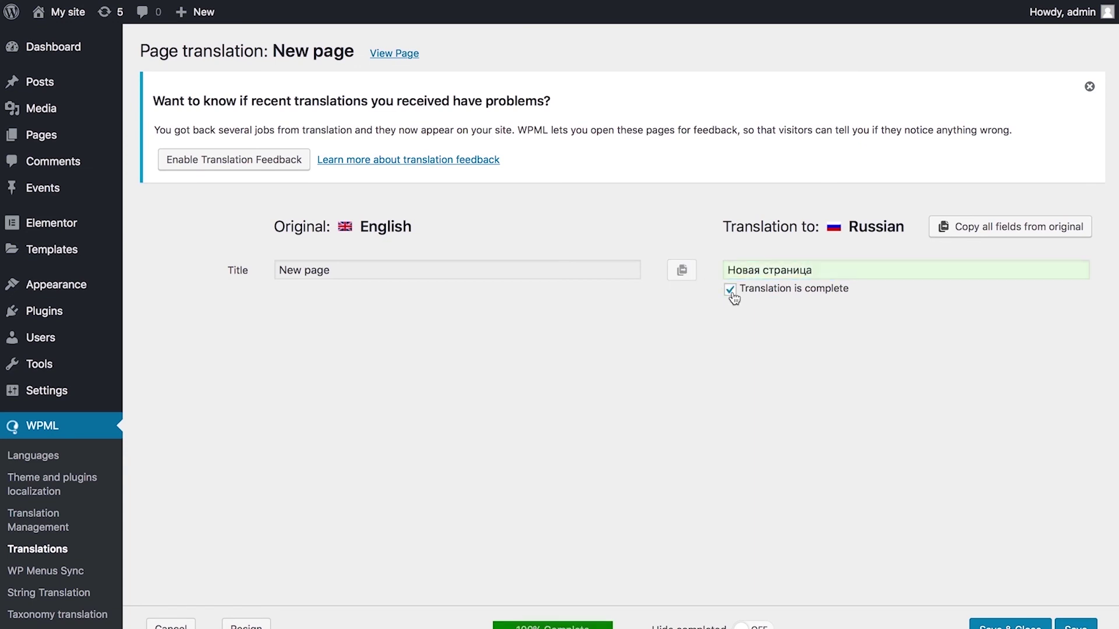
pyautogui.click(1067, 626)
# Open the English "New page" for editing with Elementor and add a Listing Grid widget to it
pyautogui.moveTo(56, 151)
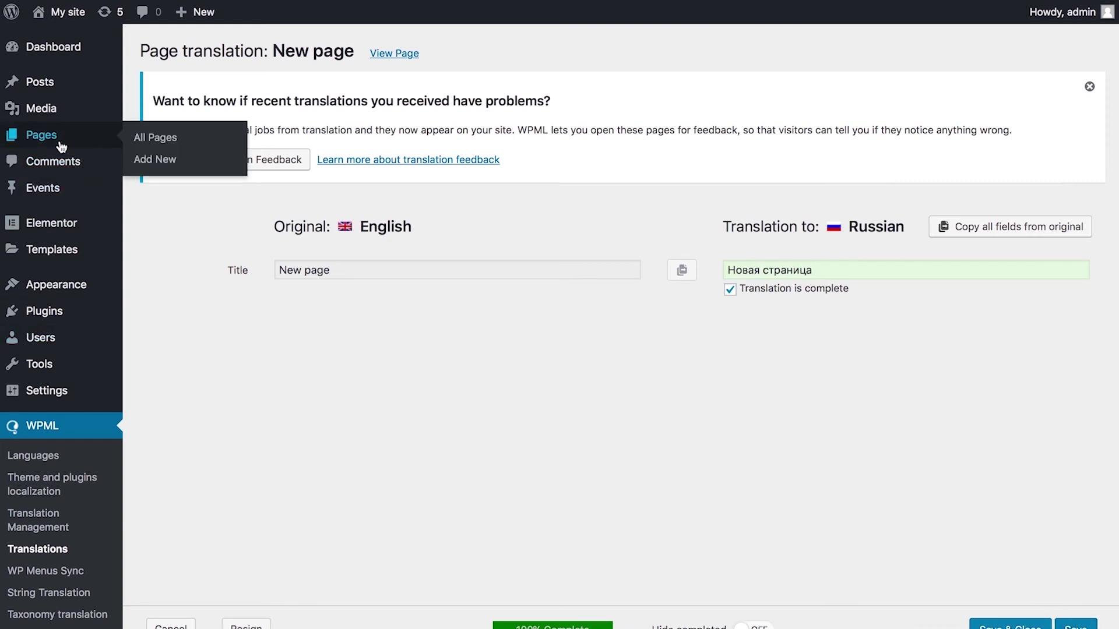
pyautogui.click(149, 144)
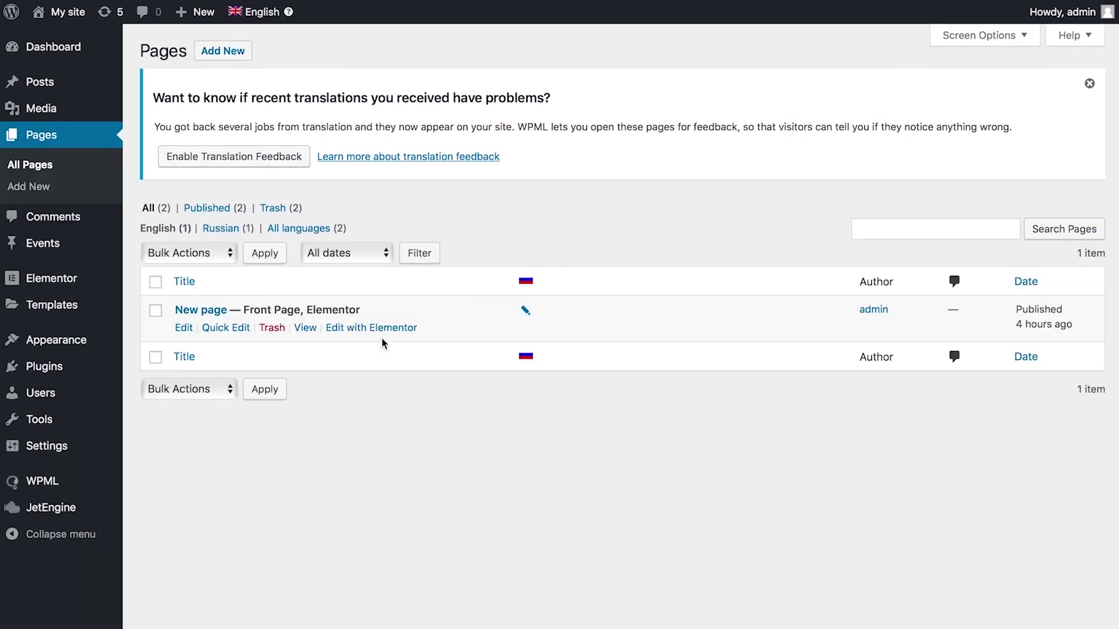
pyautogui.click(374, 328)
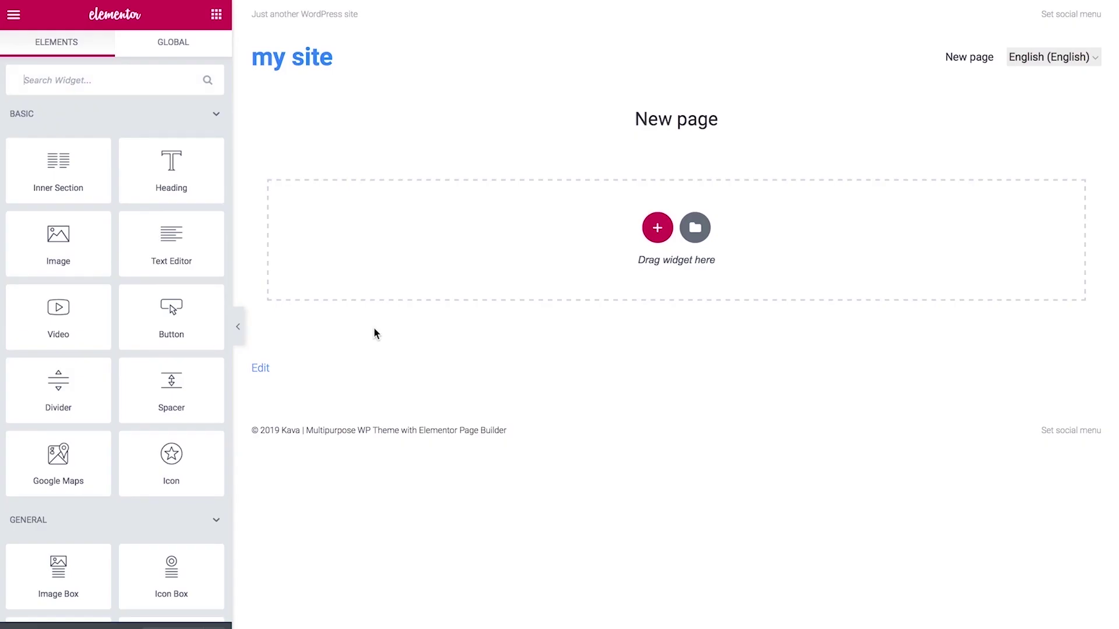
pyautogui.write('listing')
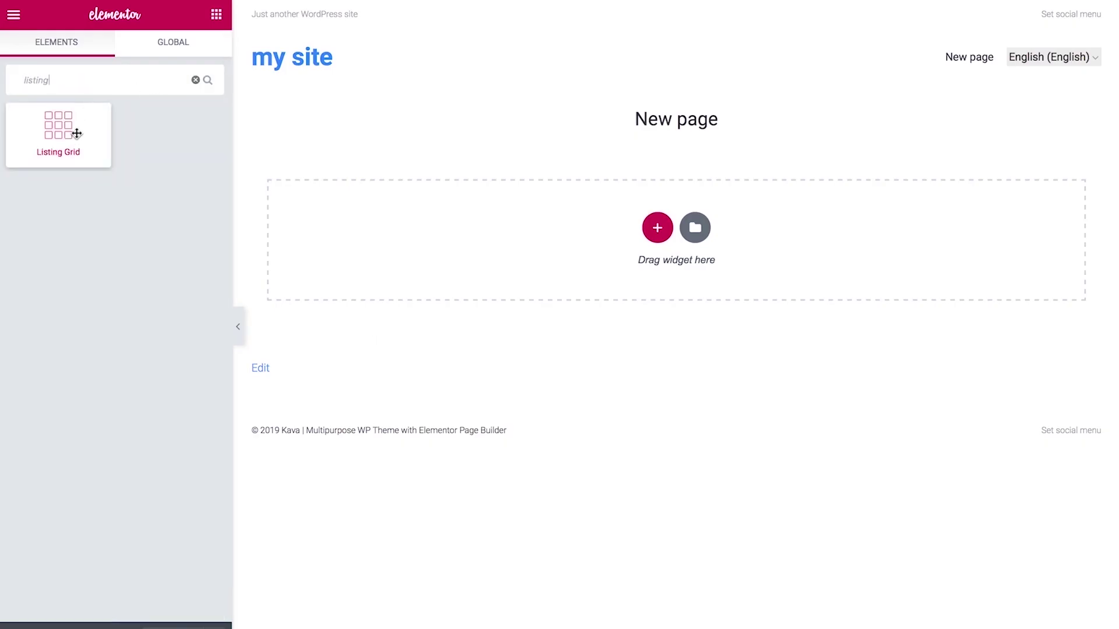
pyautogui.moveTo(77, 133); pyautogui.dragTo(399, 239)
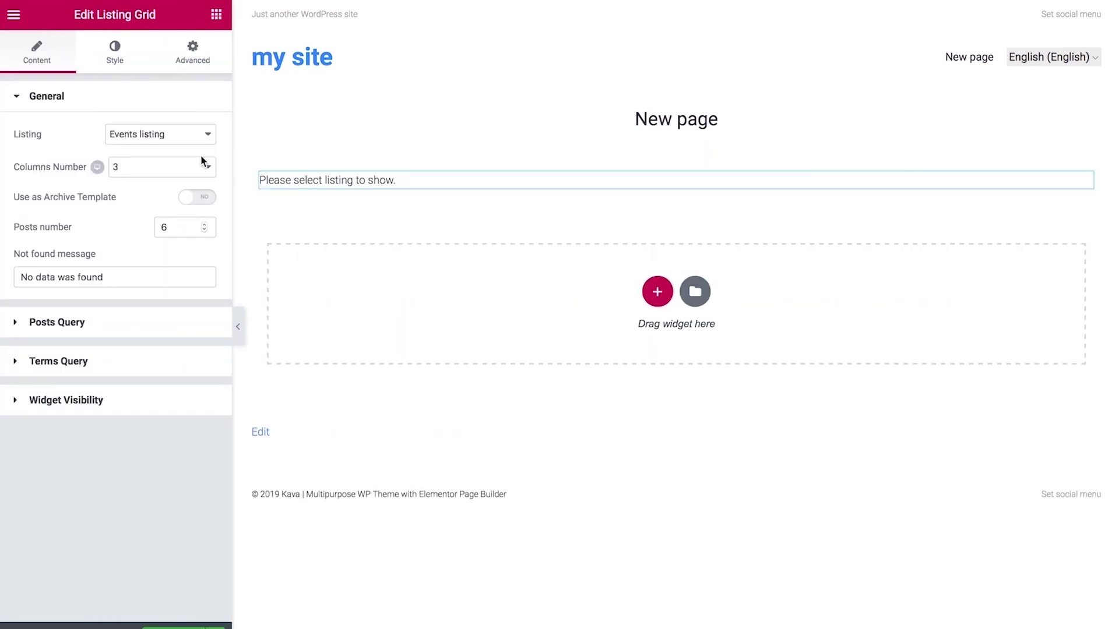
# Set the Listing Grid's listing to "Список событий" and update the page
pyautogui.click(189, 135)
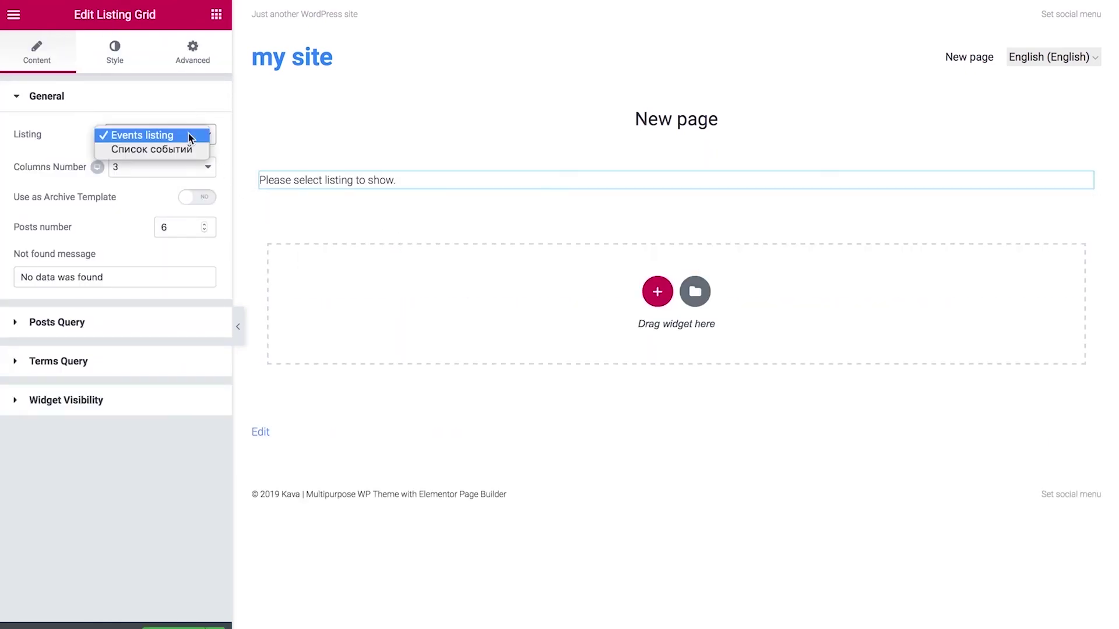
pyautogui.click(184, 149)
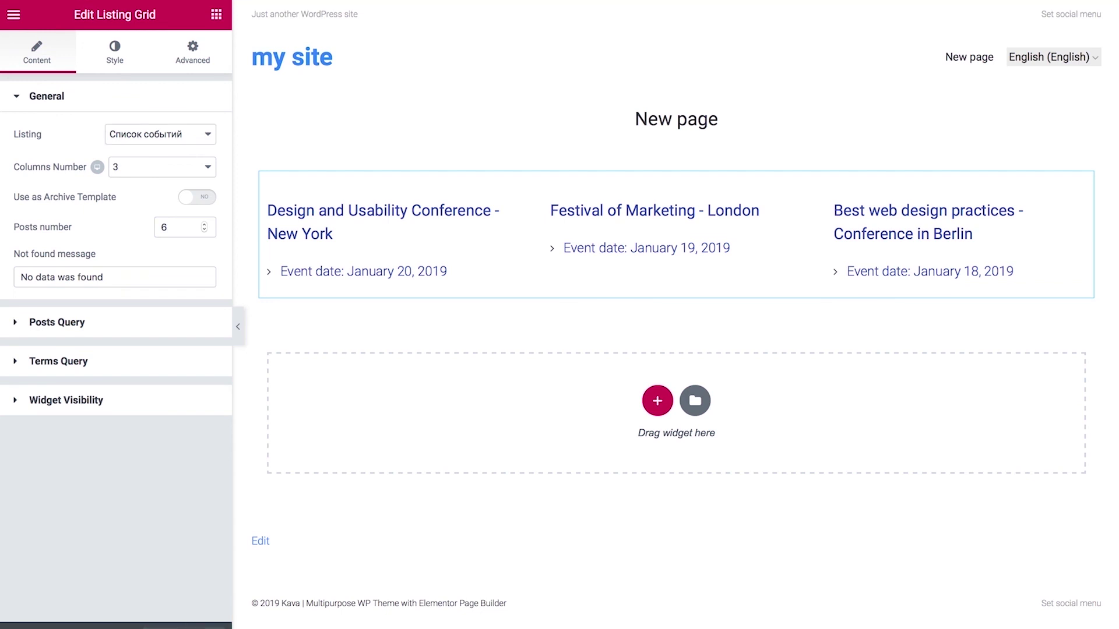
pyautogui.click(145, 622)
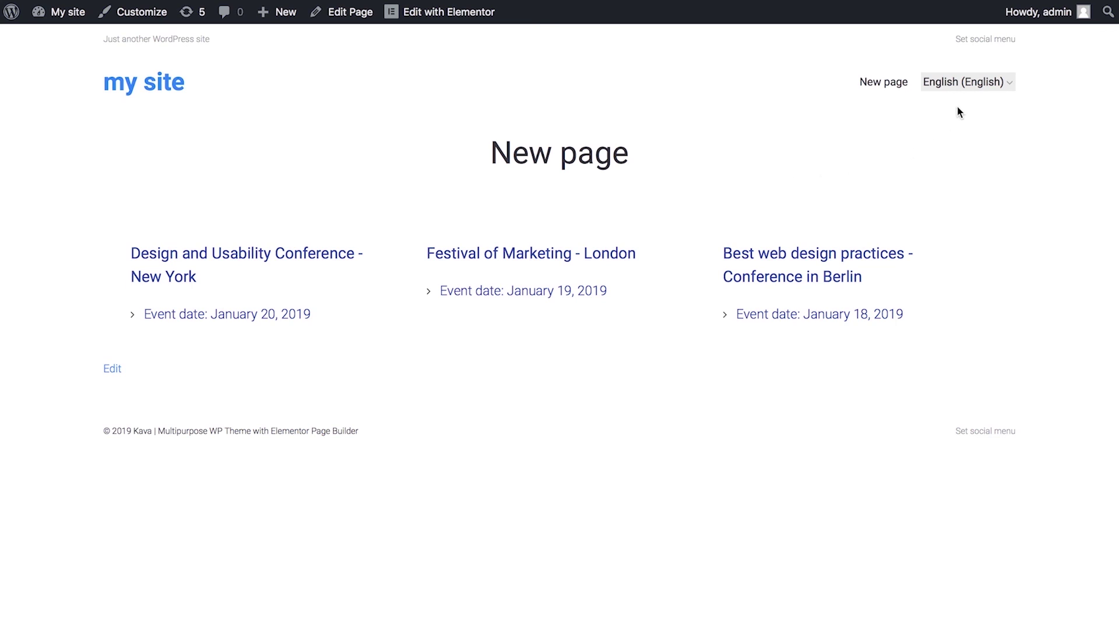
# Switch the published page to Russian to check the translated events listing
pyautogui.moveTo(965, 80)
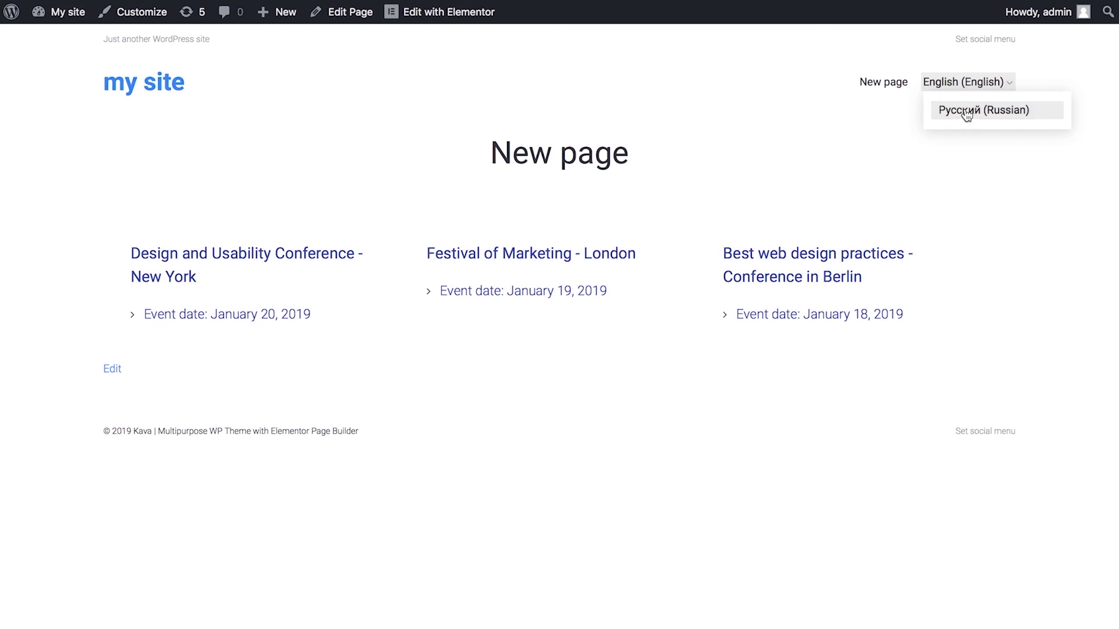
pyautogui.click(965, 111)
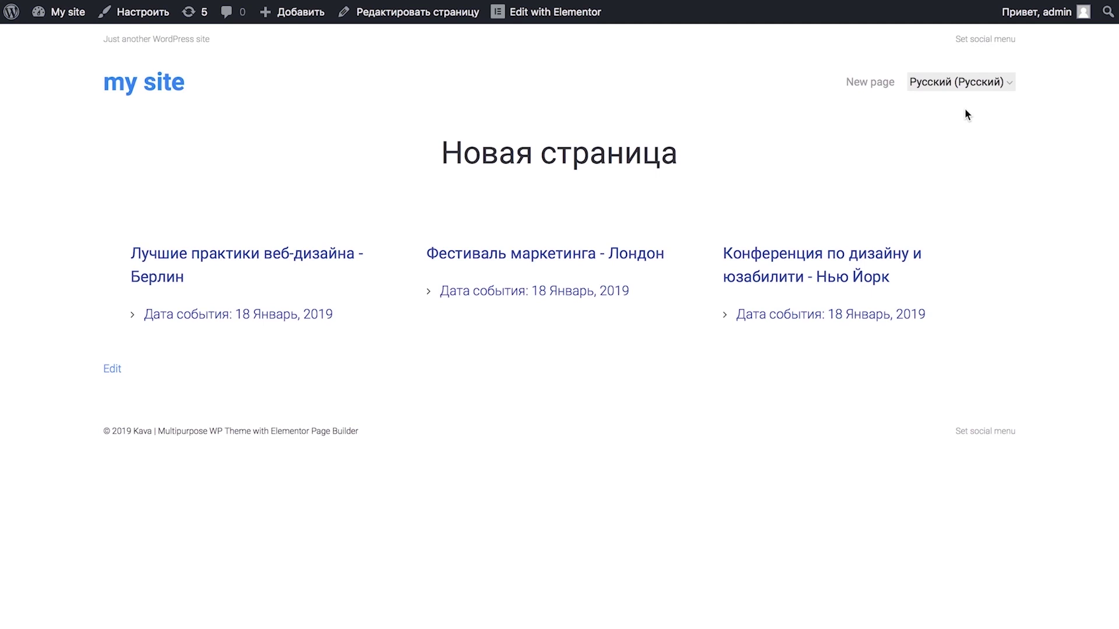